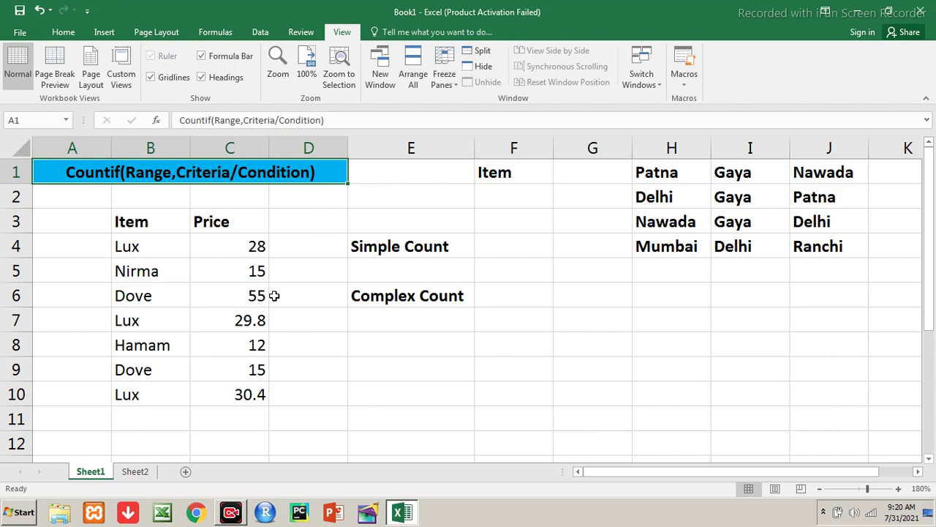
Step: Examine the Item and Price table in B3:C10, going through each Lux entry and its price
{"action": "left_click", "coordinate": [201, 322]}
{"action": "left_click_drag", "start_coordinate": [136, 224], "coordinate": [217, 395]}
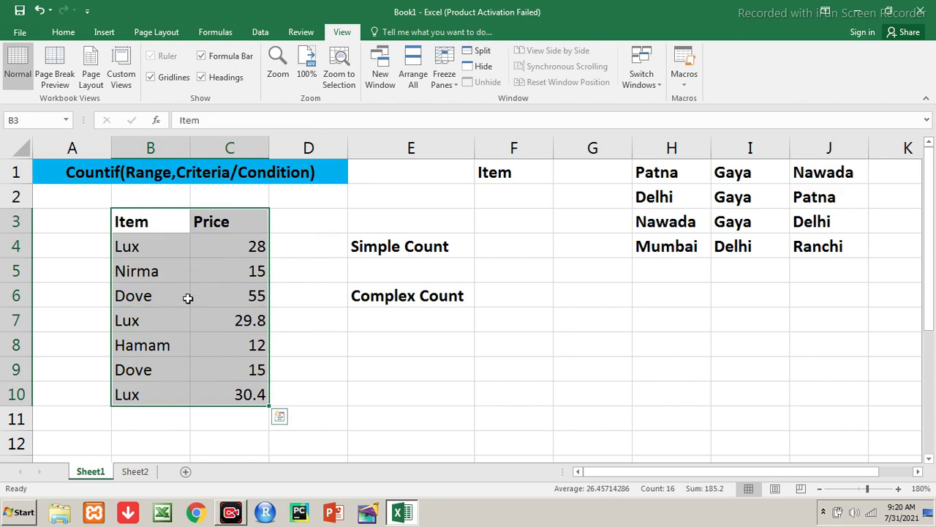
{"action": "left_click", "coordinate": [234, 247]}
{"action": "left_click", "coordinate": [137, 251]}
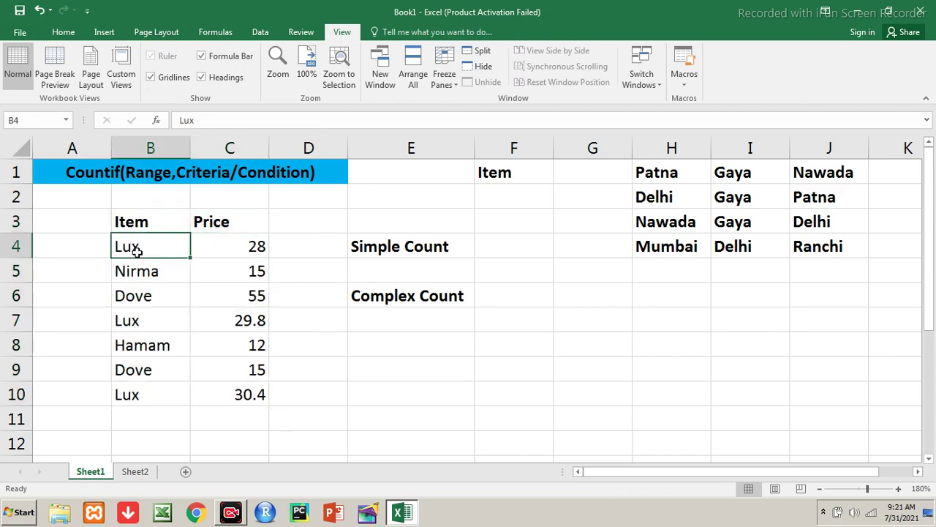
{"action": "left_click", "coordinate": [252, 256]}
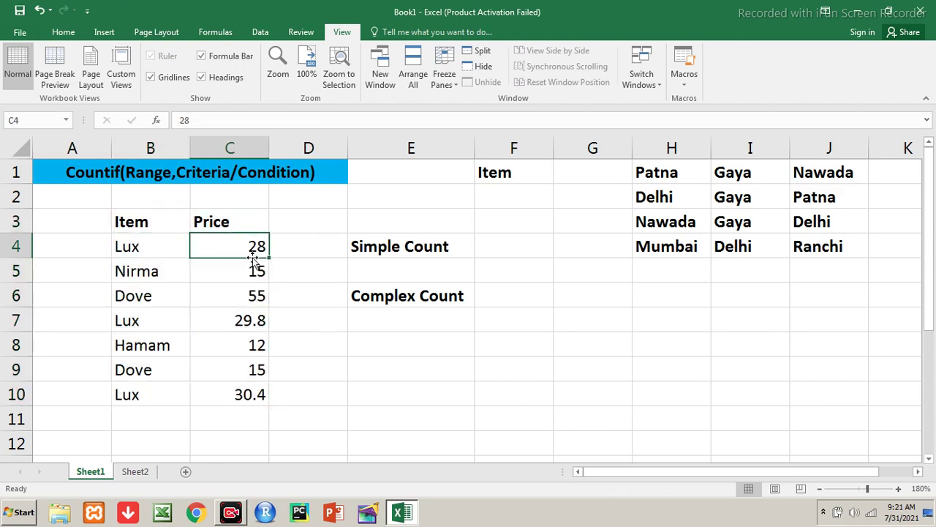
{"action": "left_click", "coordinate": [156, 317]}
{"action": "left_click", "coordinate": [230, 320]}
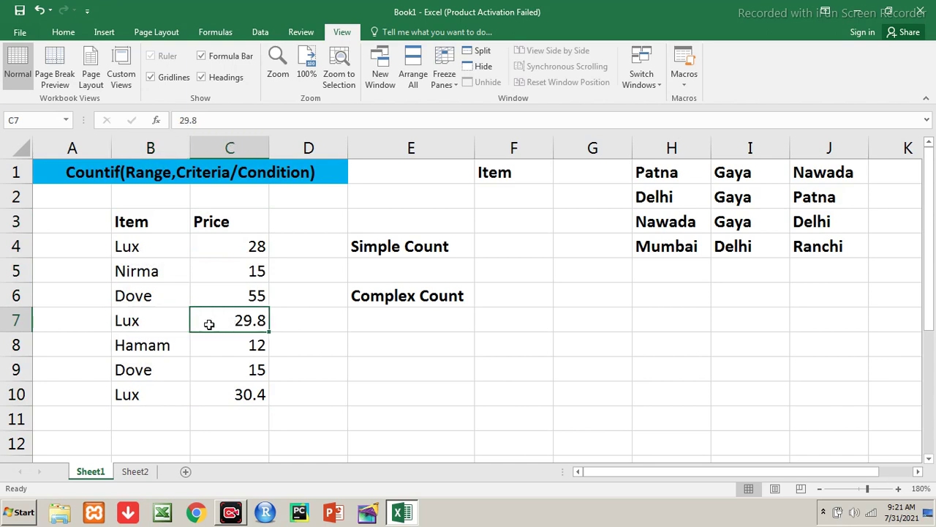
{"action": "left_click", "coordinate": [130, 393]}
{"action": "left_click", "coordinate": [230, 395]}
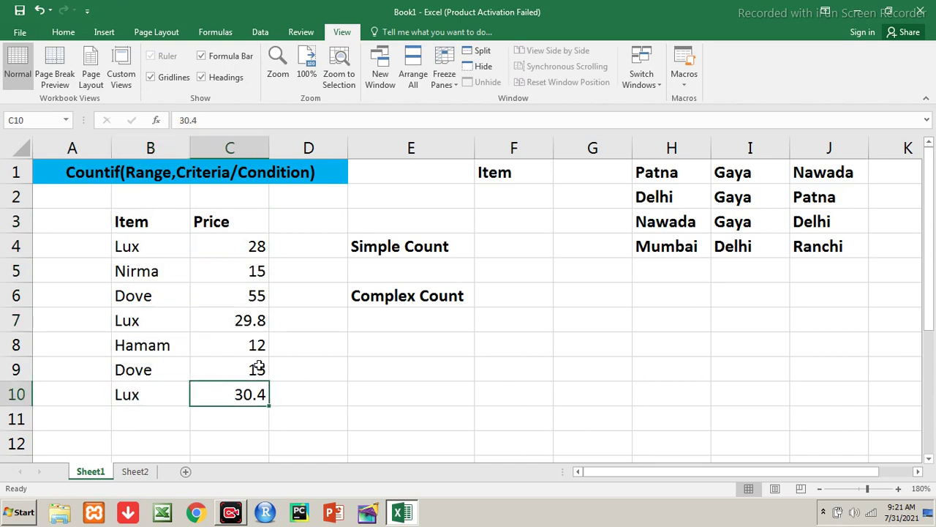
{"action": "left_click", "coordinate": [494, 248]}
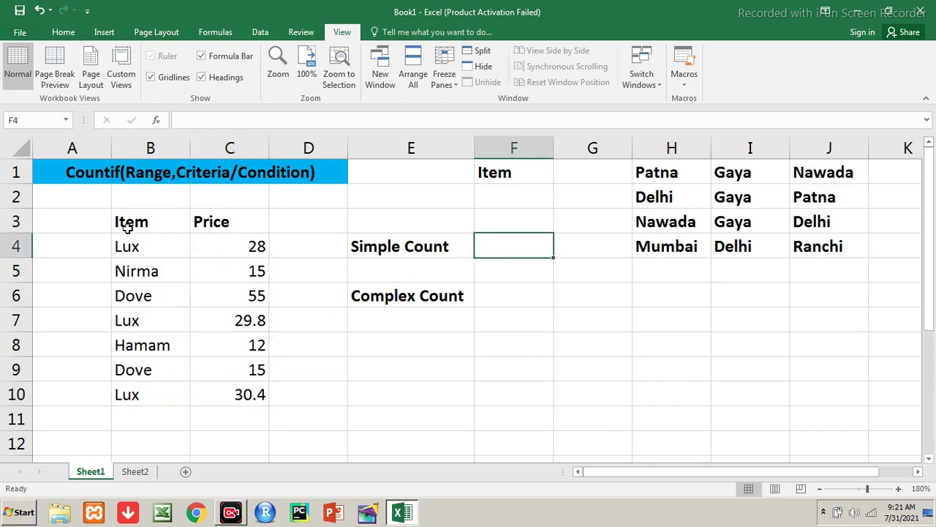
{"action": "left_click_drag", "start_coordinate": [139, 217], "coordinate": [221, 397]}
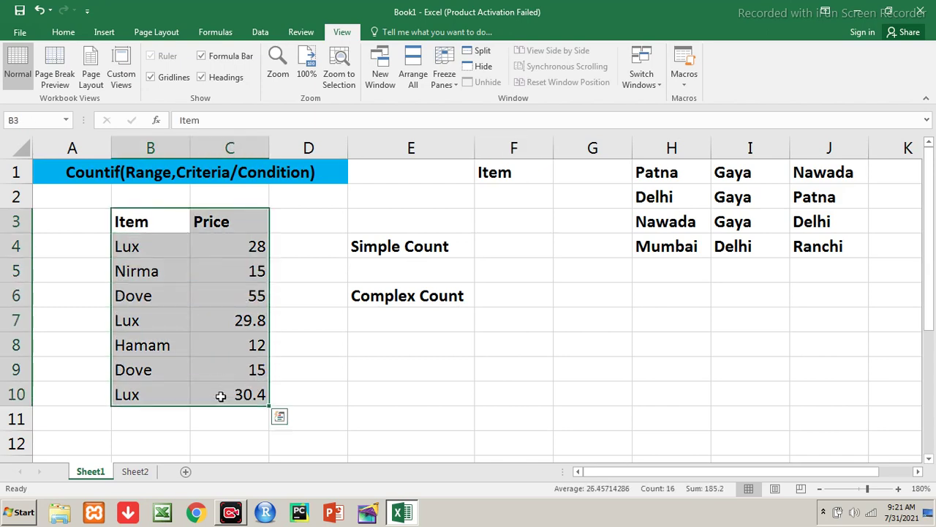
Step: Enter the formula =COUNTIF(B3:C10,"Lux") in F4 beside the Simple Count label
{"action": "left_click", "coordinate": [483, 246]}
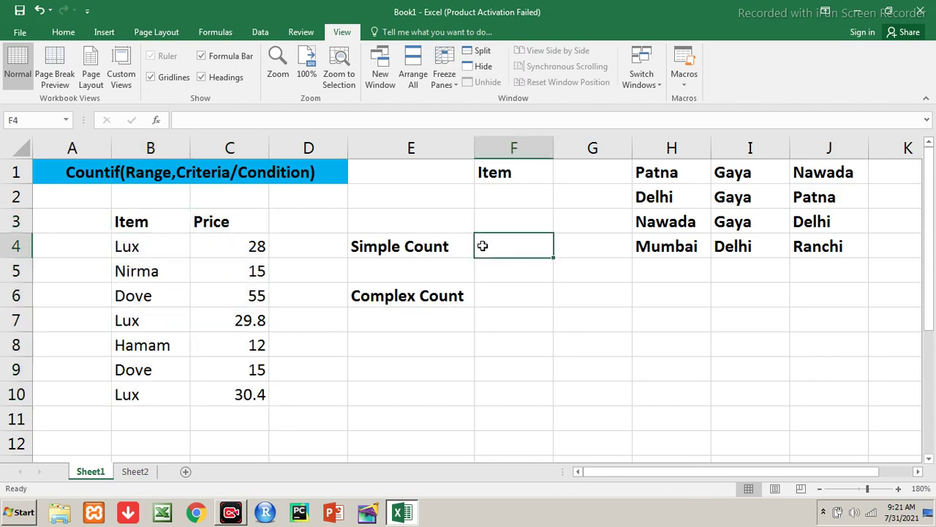
{"action": "type", "text": "=countif"}
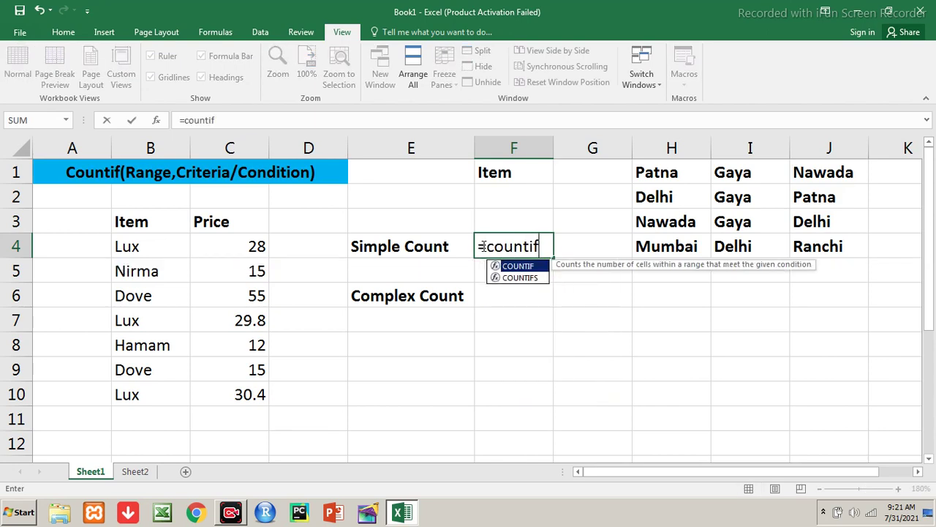
{"action": "type", "text": "("}
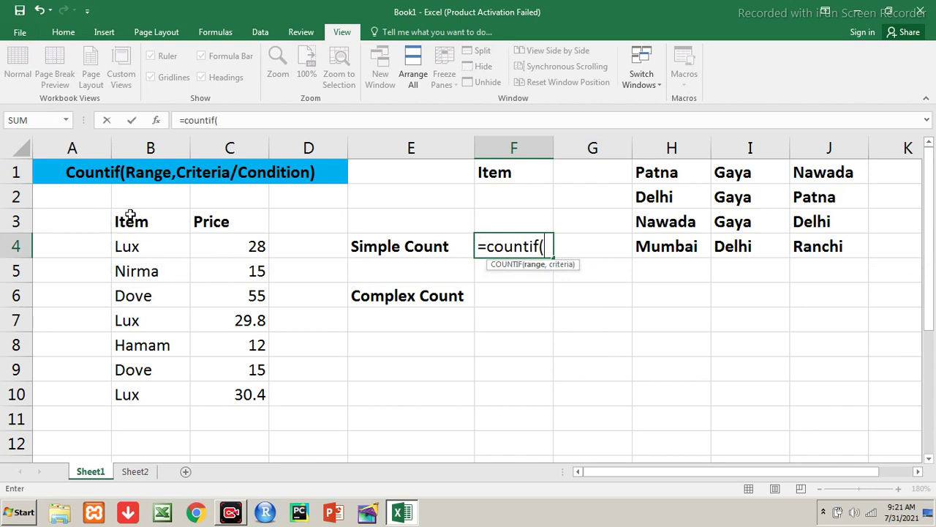
{"action": "mouse_move", "coordinate": [125, 212]}
{"action": "left_mouse_down"}
{"action": "mouse_move", "coordinate": [275, 345]}
{"action": "mouse_move", "coordinate": [218, 378]}
{"action": "mouse_move", "coordinate": [218, 400]}
{"action": "left_mouse_up"}
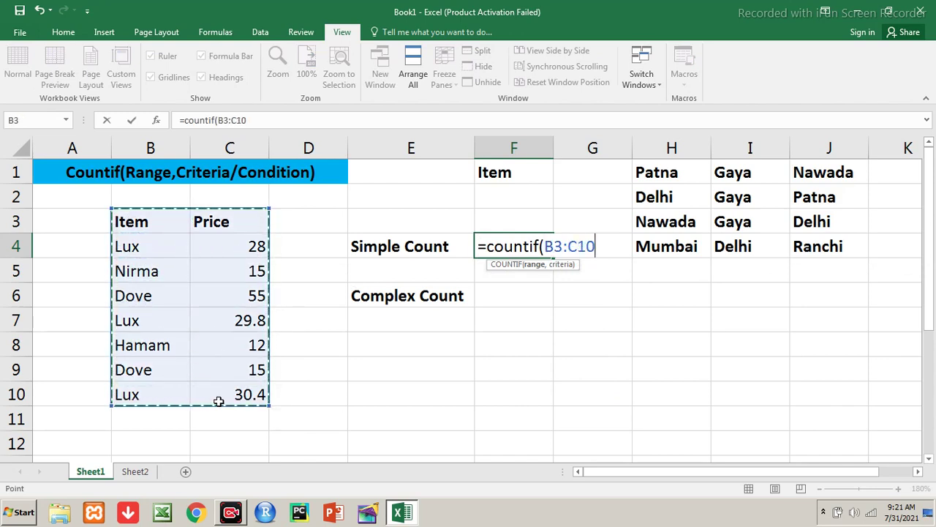
{"action": "type", "text": ","}
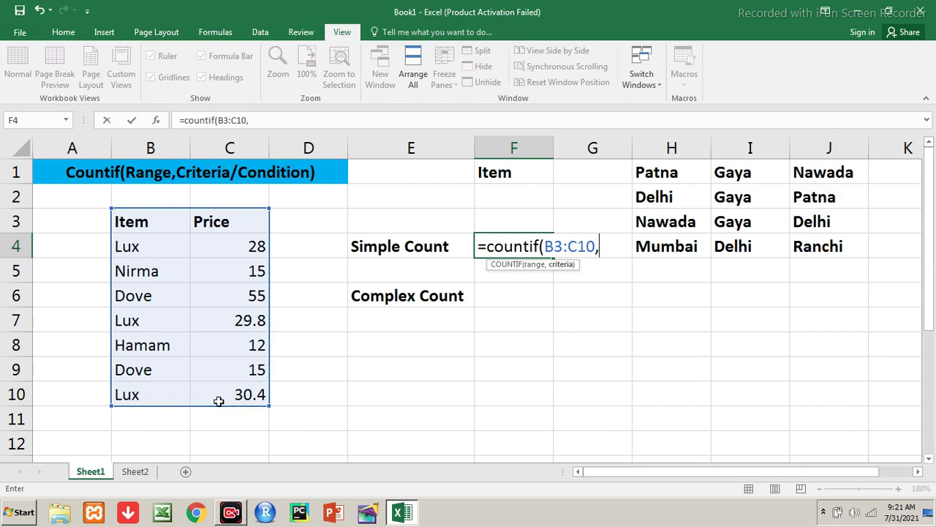
{"action": "type", "text": "\"Lux\""}
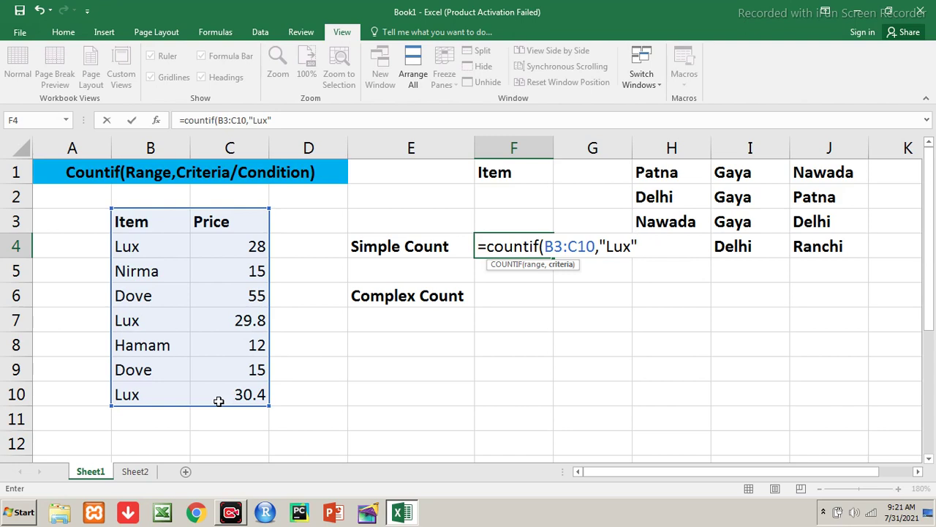
{"action": "type", "text": ")"}
{"action": "key", "text": "Return"}
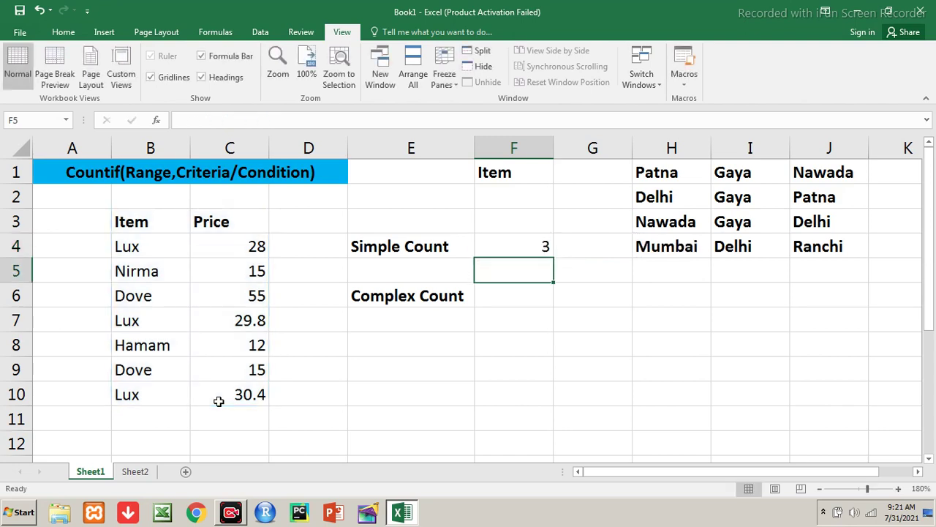
{"action": "key", "text": "Up"}
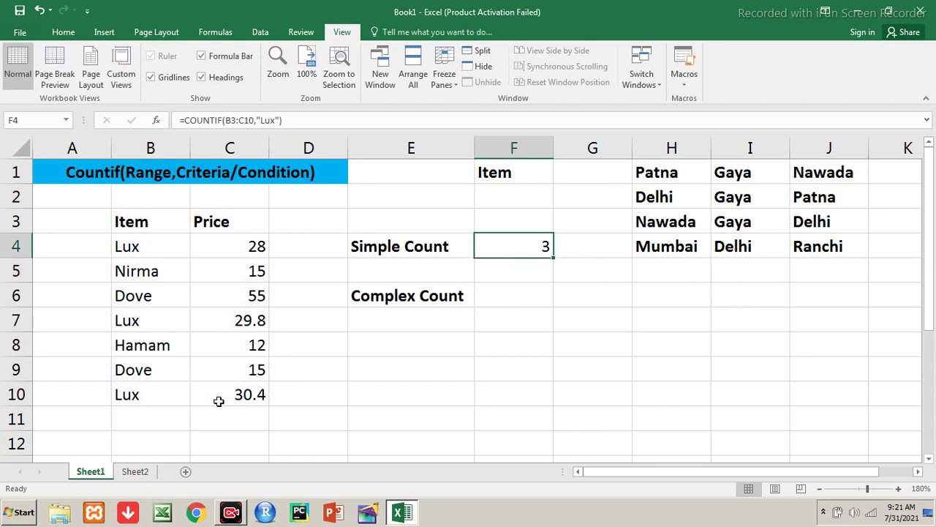
Step: Check the Lux entries in the Item and Price table against the Simple Count result
{"action": "left_click_drag", "start_coordinate": [142, 225], "coordinate": [254, 393]}
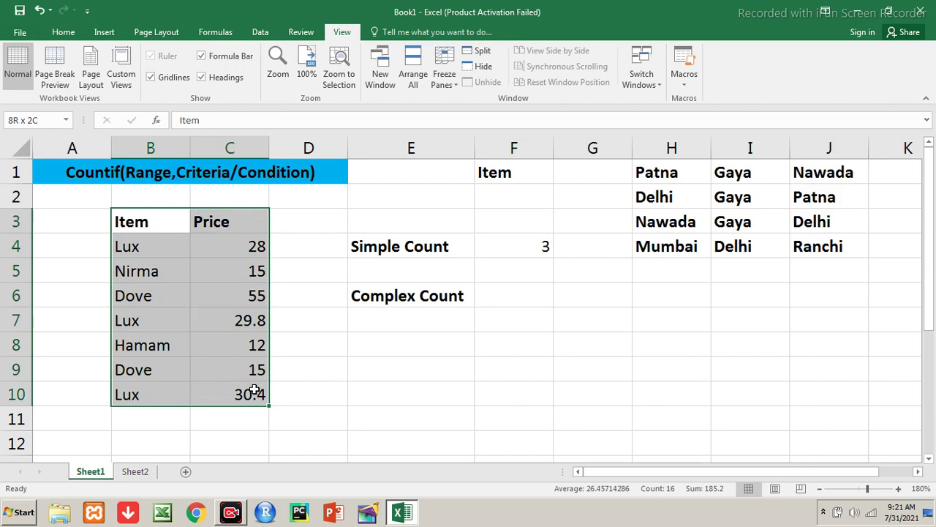
{"action": "left_click", "coordinate": [137, 290]}
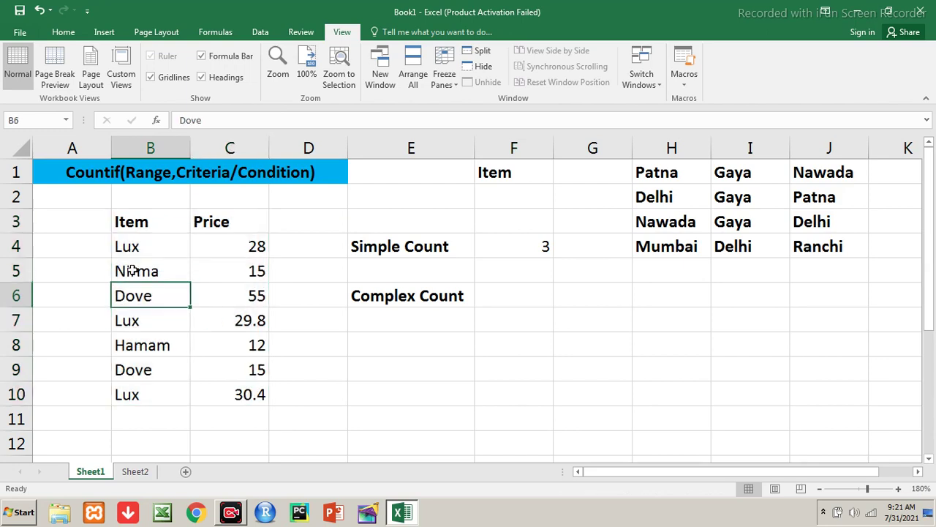
{"action": "left_click", "coordinate": [139, 249]}
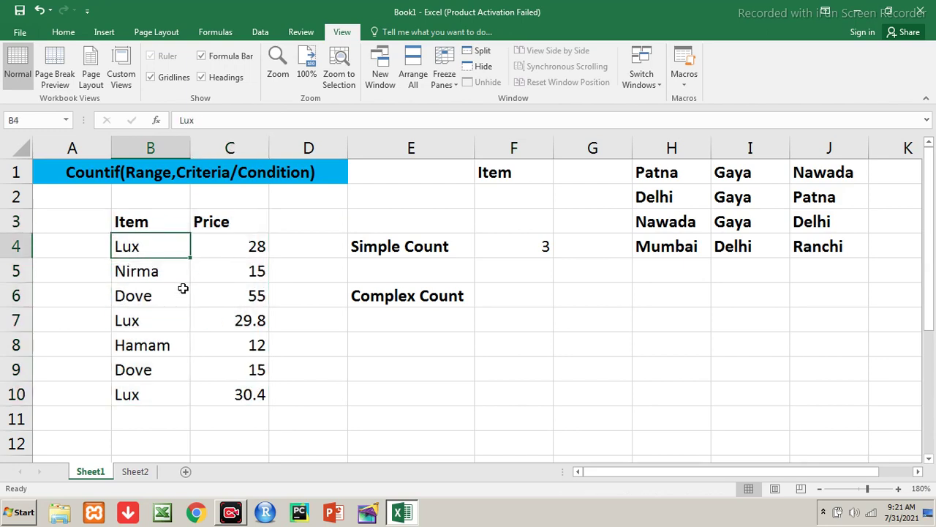
{"action": "left_click", "coordinate": [150, 321]}
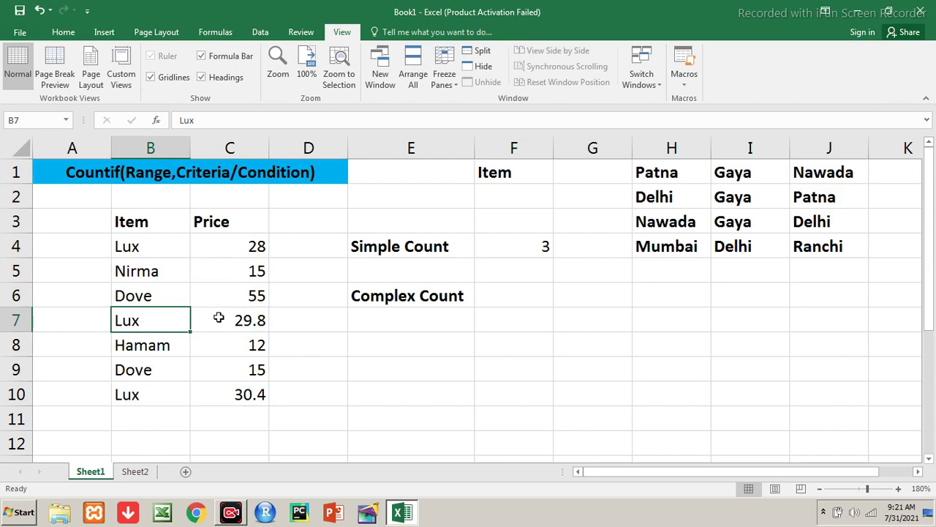
{"action": "left_click", "coordinate": [130, 392]}
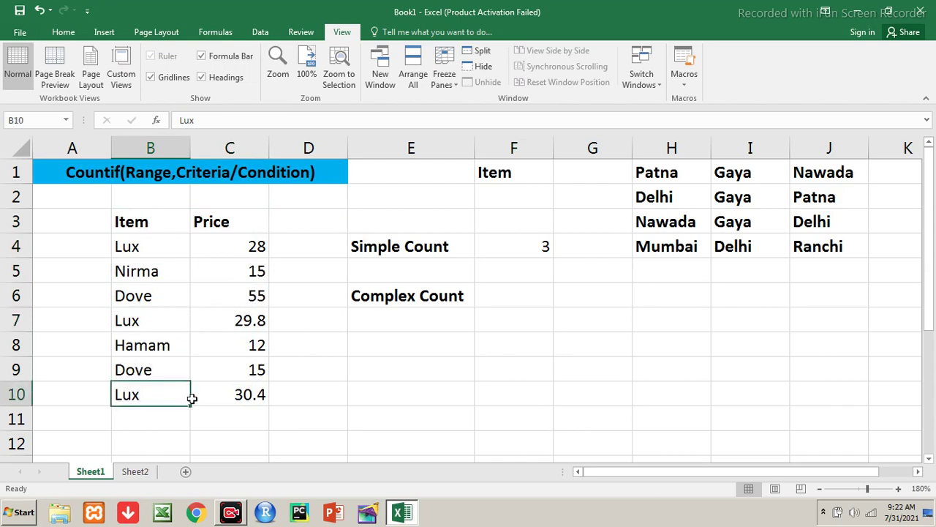
{"action": "left_click", "coordinate": [236, 395]}
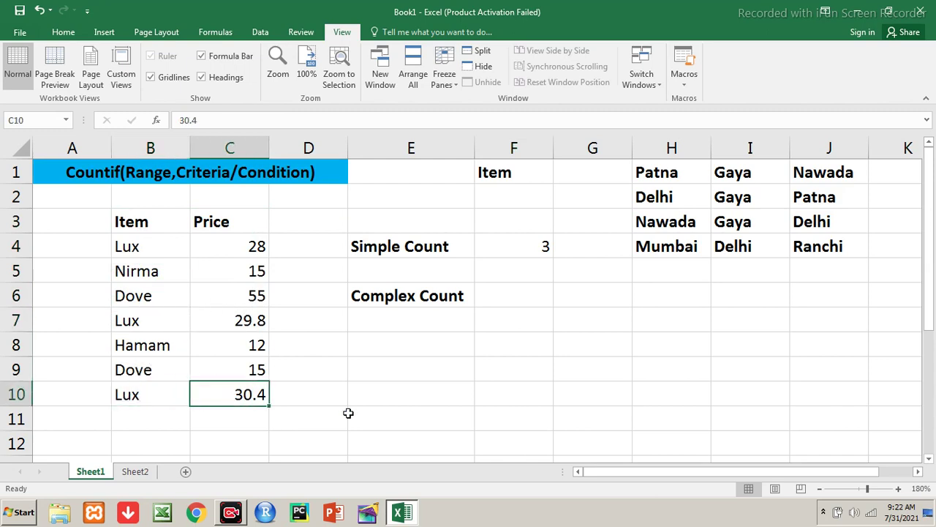
Step: Change the criterion of the COUNTIF formula in F4 to "Dove"
{"action": "left_click", "coordinate": [531, 249]}
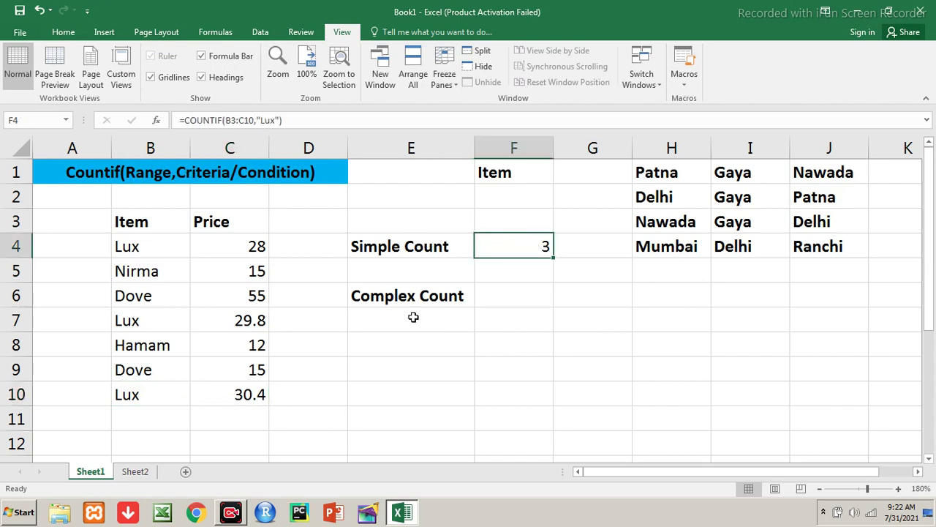
{"action": "key", "text": "F2"}
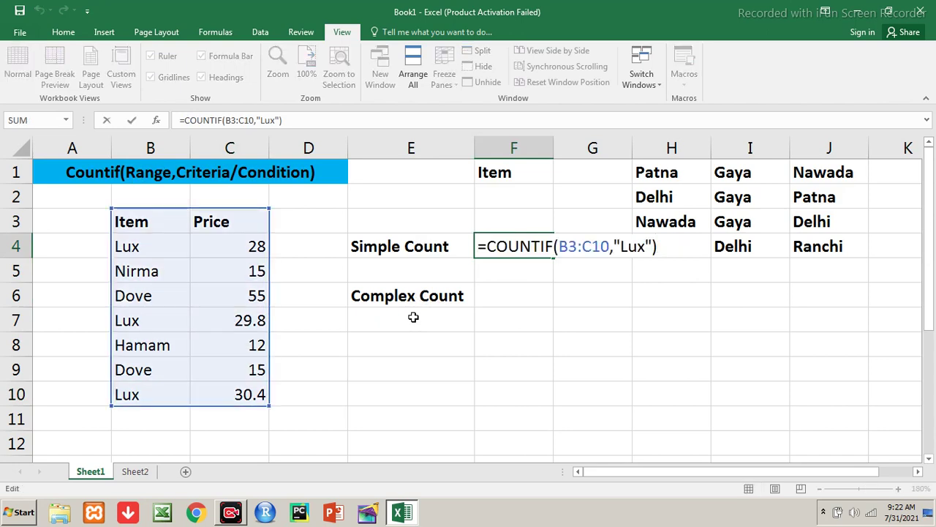
{"action": "key", "text": "Left"}
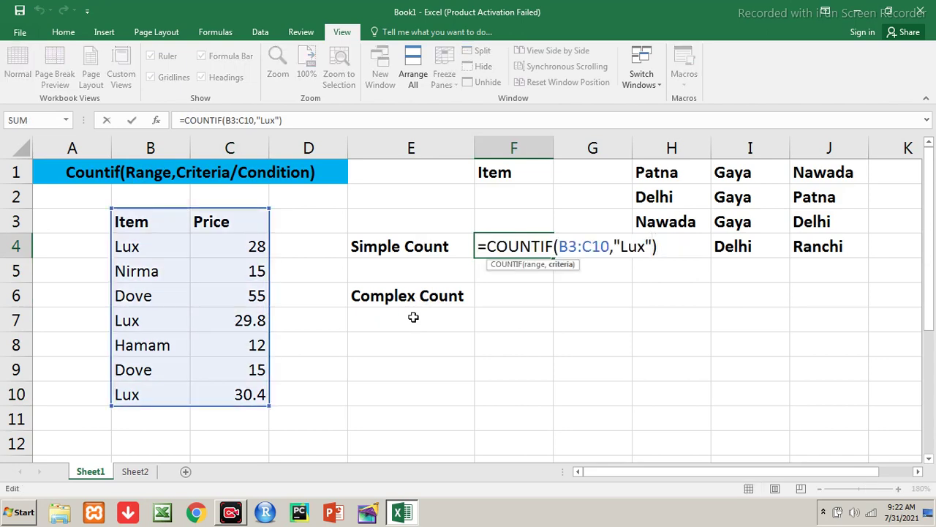
{"action": "key", "text": "BackSpace"}
{"action": "key", "text": "BackSpace"}
{"action": "key", "text": "BackSpace"}
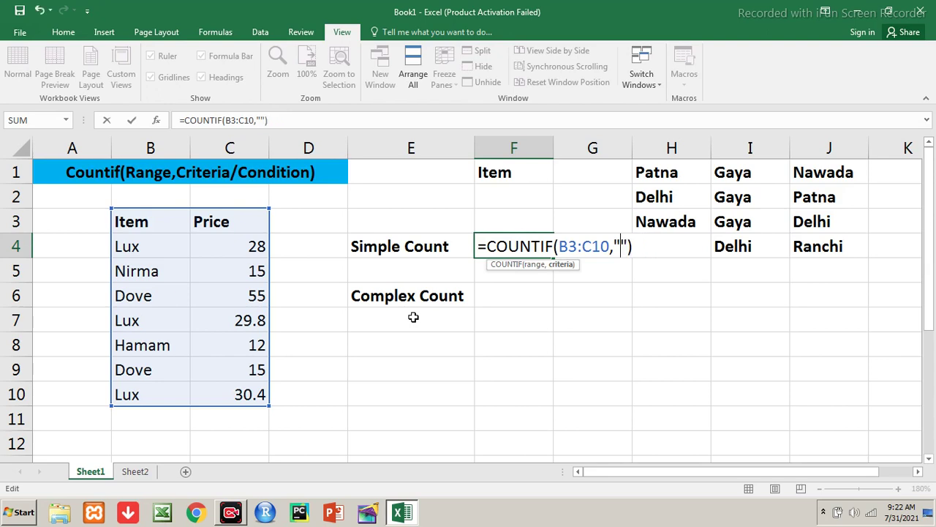
{"action": "type", "text": "Dove"}
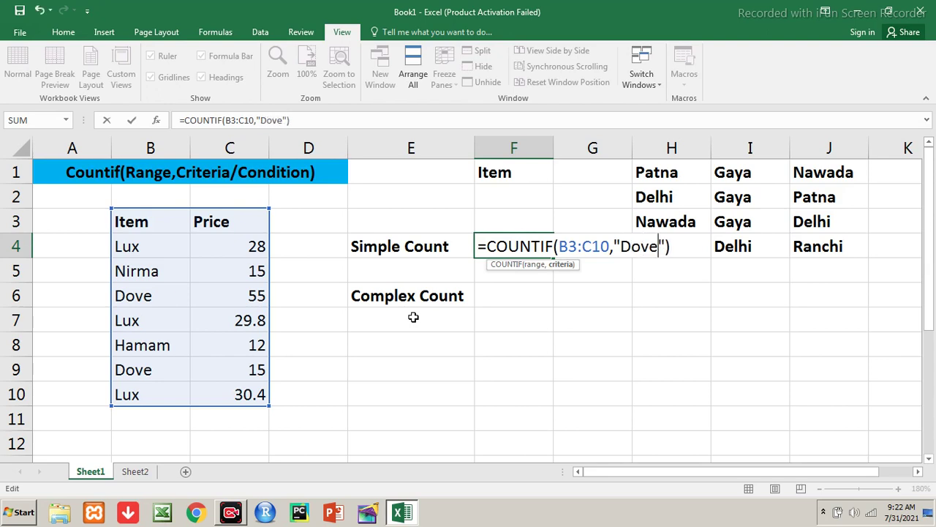
{"action": "key", "text": "Return"}
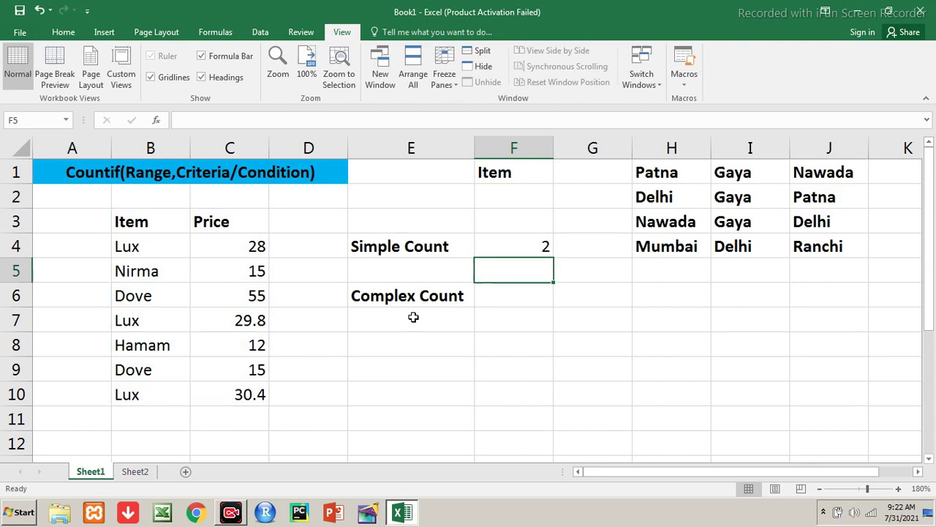
Step: Review the COUNTIF formula in F4 and check it against the Dove entries in the Item column
{"action": "key", "text": "Up"}
{"action": "key", "text": "F2"}
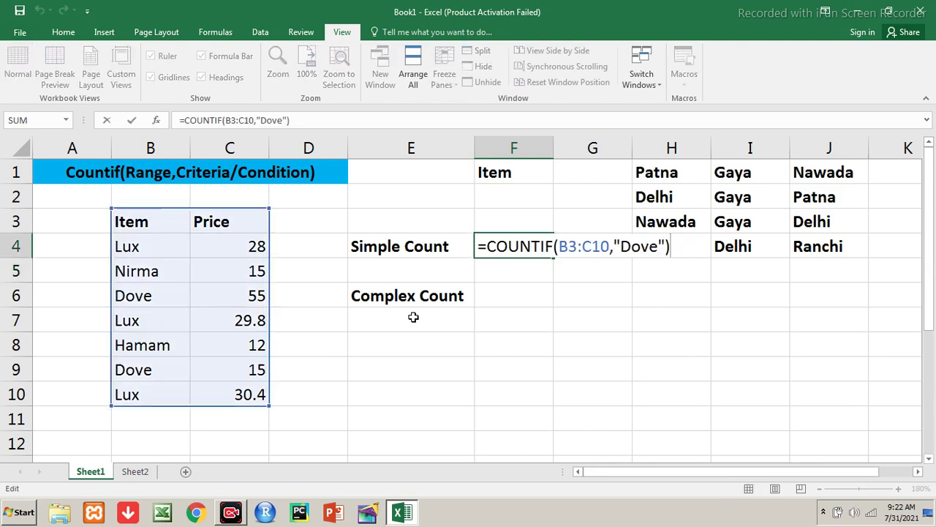
{"action": "key", "text": "Return"}
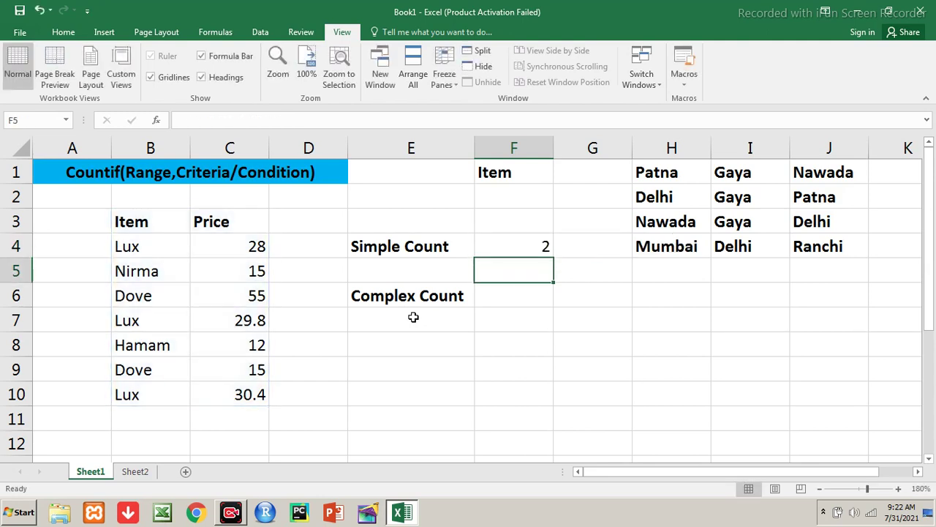
{"action": "key", "text": "Up"}
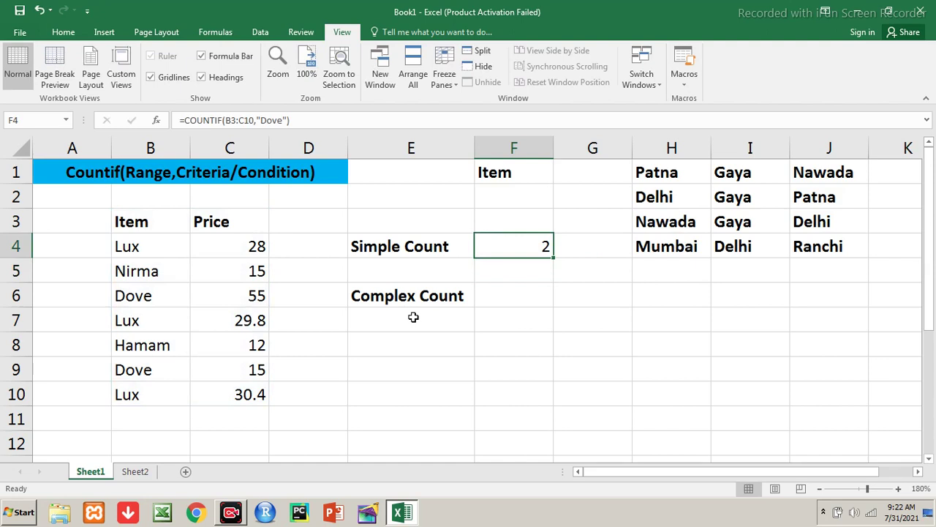
{"action": "left_click", "coordinate": [135, 295]}
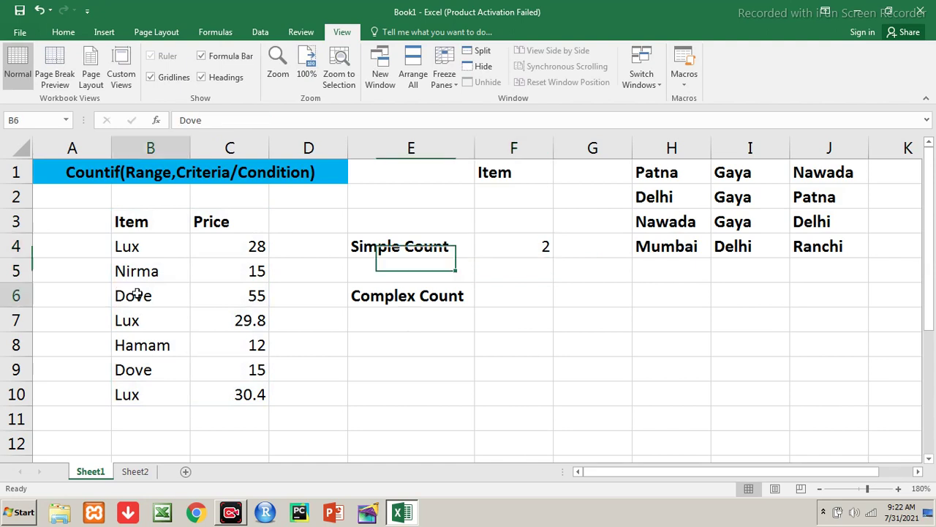
{"action": "left_click", "coordinate": [145, 369]}
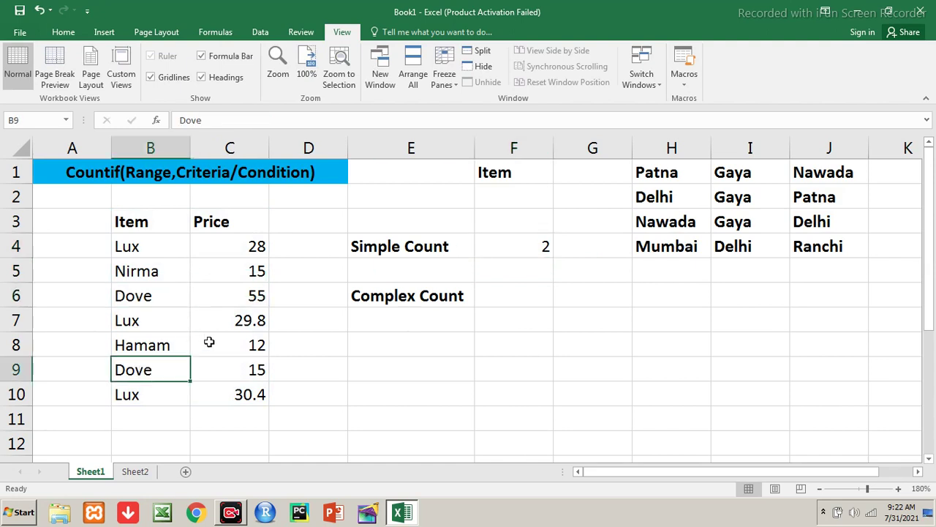
{"action": "left_click", "coordinate": [505, 248]}
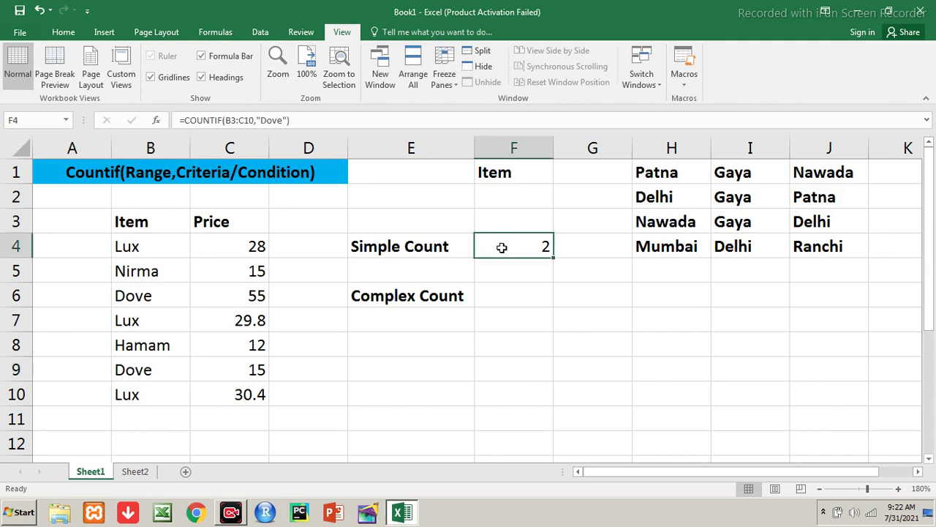
Step: Enter Lux in F2 below the Item heading as the criterion for the complex count
{"action": "left_click", "coordinate": [408, 291]}
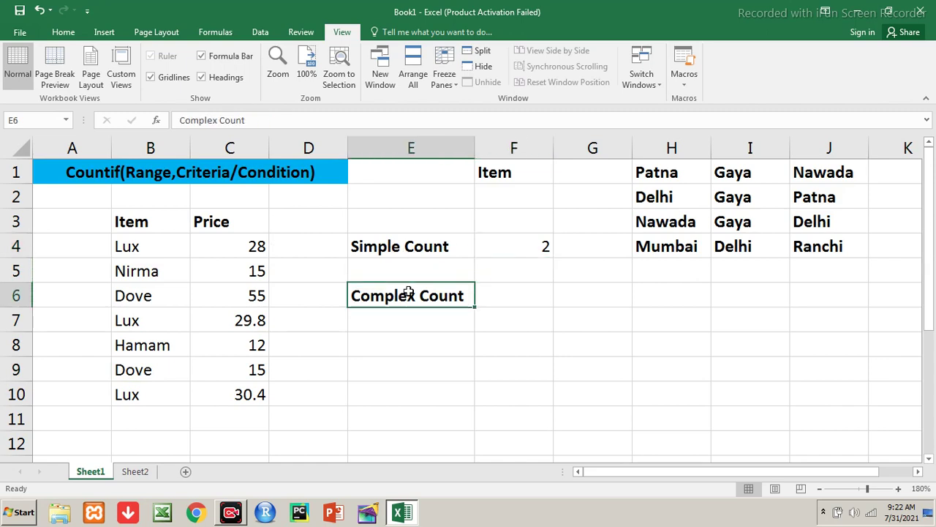
{"action": "left_click", "coordinate": [492, 200]}
{"action": "type", "text": "Lux"}
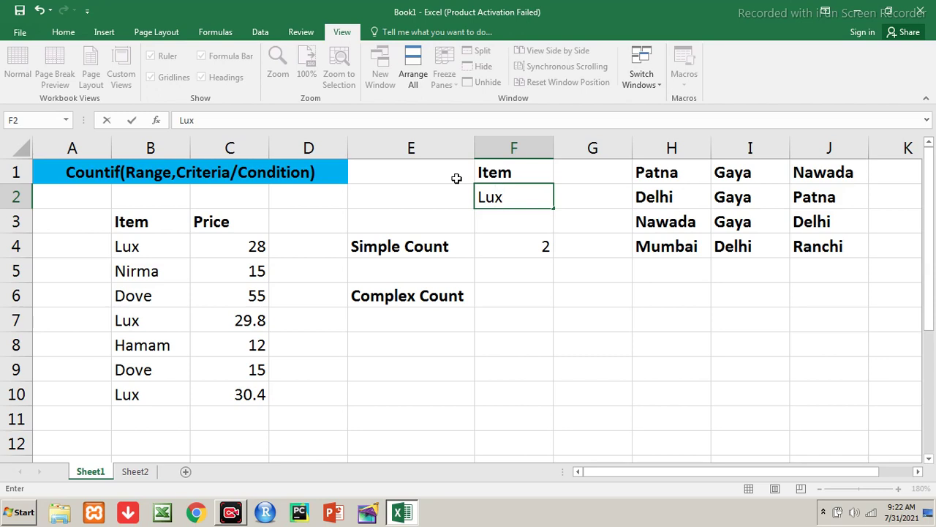
{"action": "key", "text": "Return"}
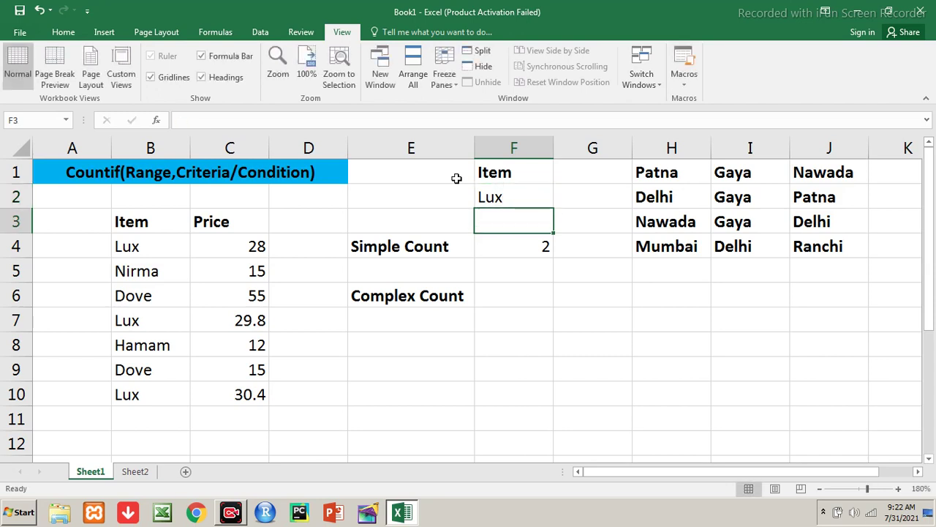
Step: Enter the formula =COUNTIF(B3:C10,F2) in F6 beside the Complex Count label
{"action": "key", "text": "Up"}
{"action": "key", "text": "Down"}
{"action": "key", "text": "Down"}
{"action": "key", "text": "Down"}
{"action": "key", "text": "Down"}
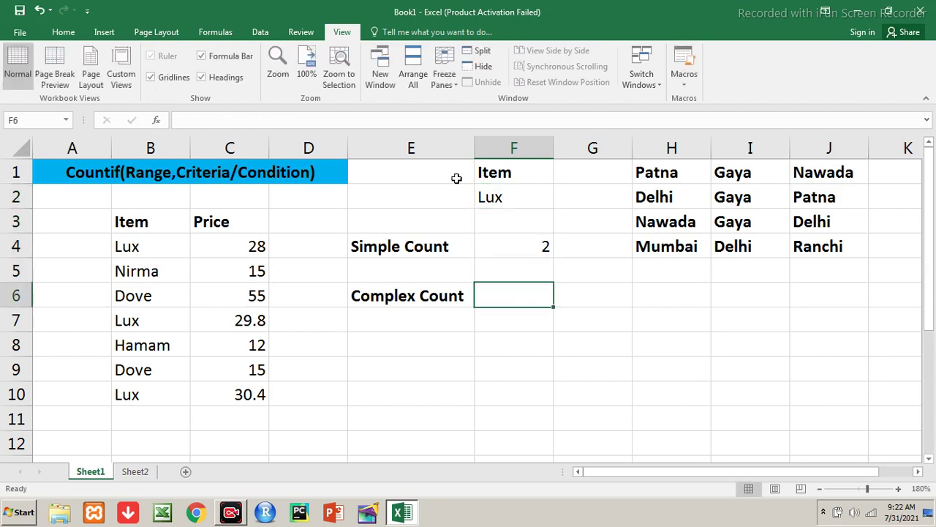
{"action": "type", "text": "=countif("}
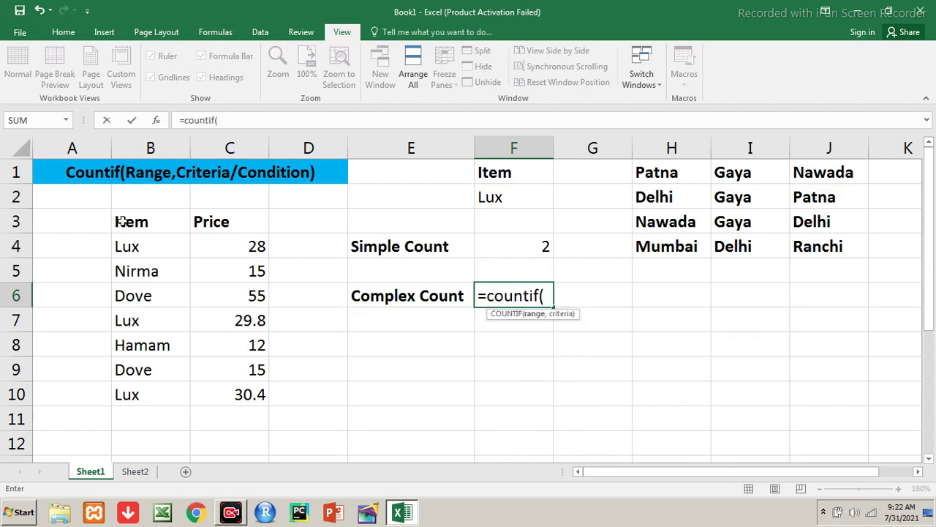
{"action": "left_click_drag", "start_coordinate": [121, 221], "coordinate": [231, 389]}
{"action": "type", "text": ","}
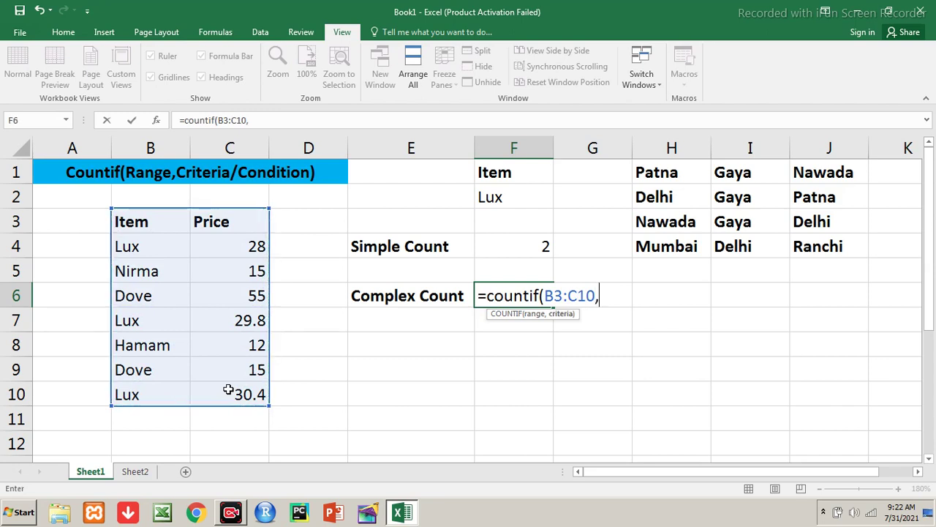
{"action": "left_click", "coordinate": [503, 198]}
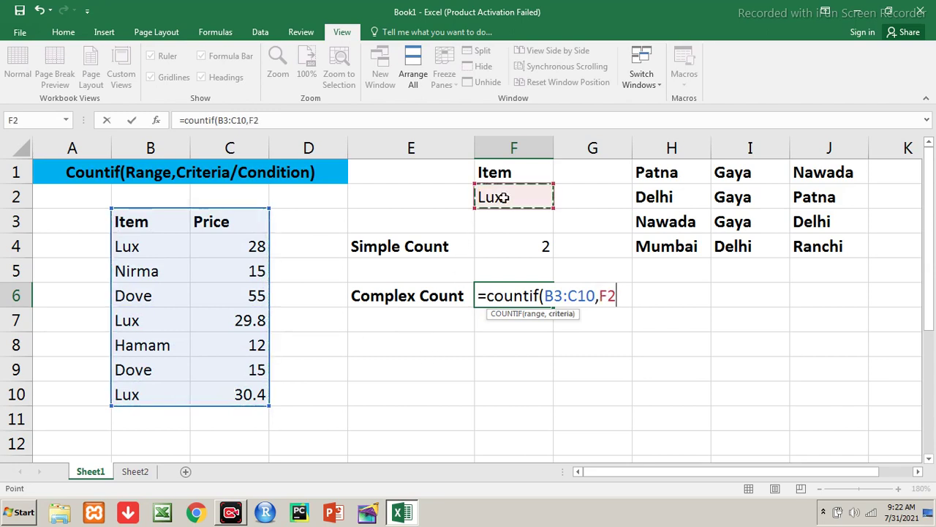
{"action": "type", "text": ")"}
{"action": "key", "text": "Return"}
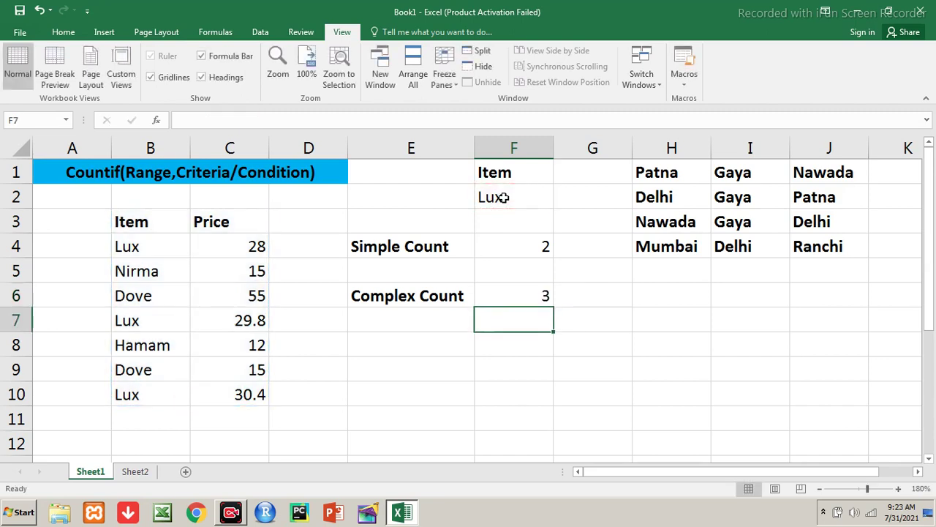
Step: Review the Complex Count formula in F6 against the Item and Price range and the item cell F2
{"action": "key", "text": "Up"}
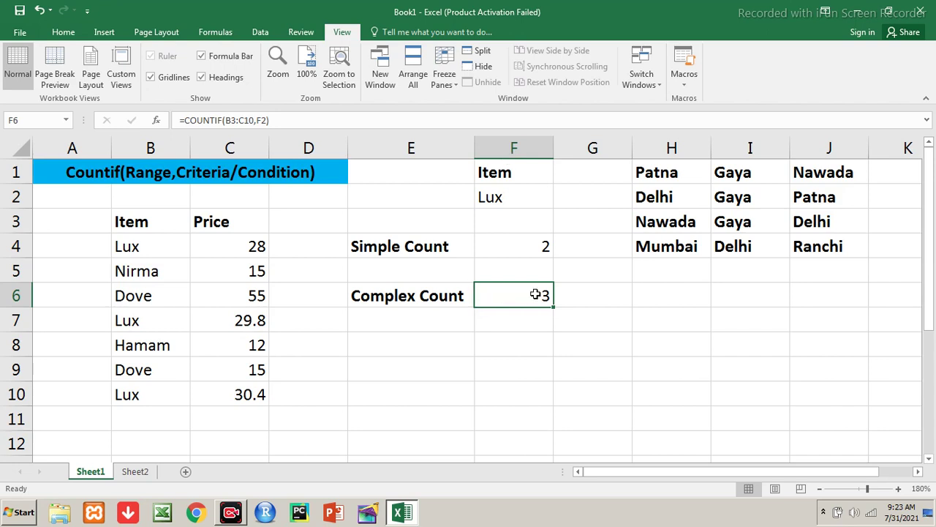
{"action": "left_click_drag", "start_coordinate": [127, 220], "coordinate": [219, 388]}
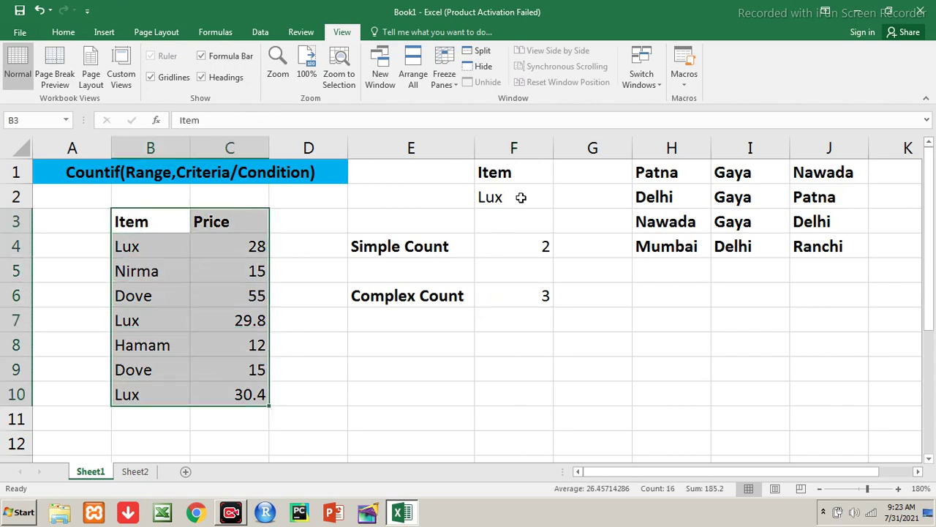
{"action": "left_click", "coordinate": [521, 197]}
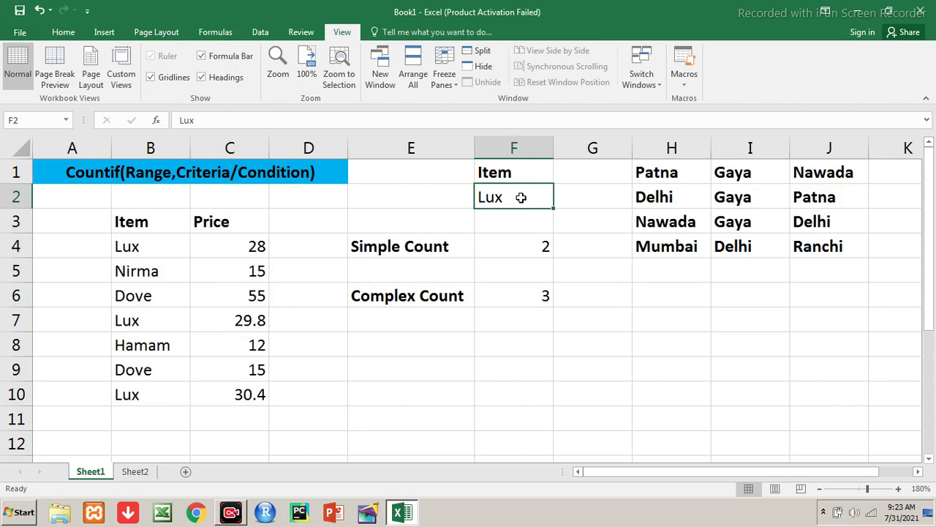
{"action": "left_click", "coordinate": [531, 294]}
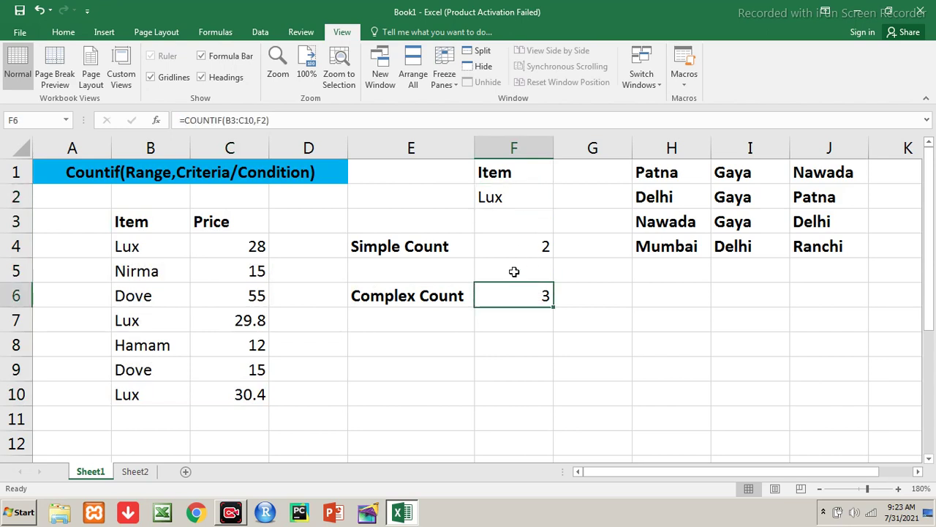
{"action": "left_click", "coordinate": [508, 201]}
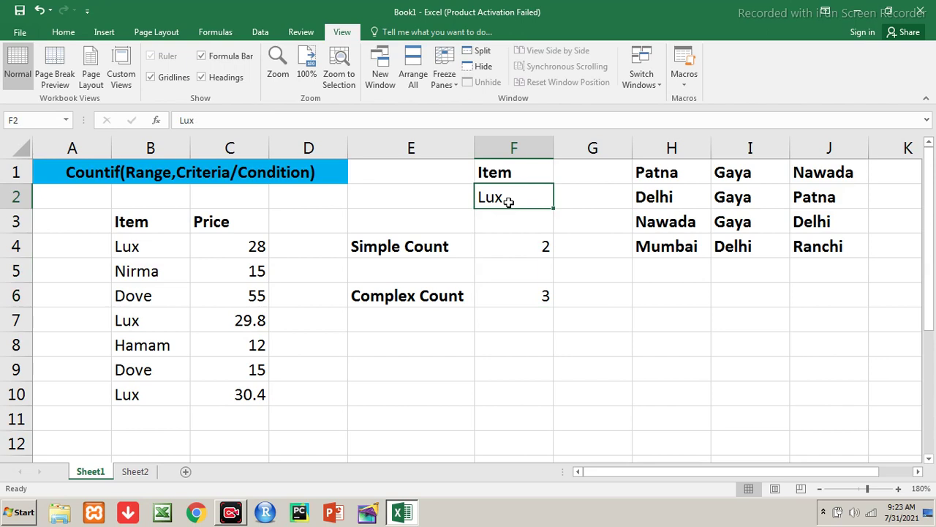
{"action": "key", "text": "Down"}
{"action": "key", "text": "Down"}
{"action": "key", "text": "Down"}
Step: Change the item in F2 to Dove
{"action": "key", "text": "Up"}
{"action": "key", "text": "Up"}
{"action": "key", "text": "Up"}
{"action": "type", "text": "Dove"}
{"action": "key", "text": "Return"}
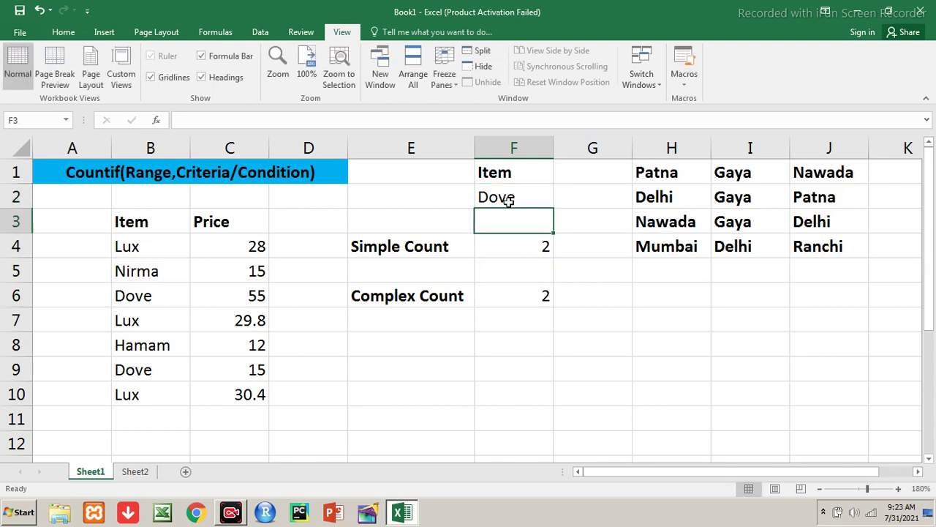
Step: Inspect the COUNTIF formulas in F6 and F4 and compare the two counts for Dove
{"action": "key", "text": "Down"}
{"action": "key", "text": "Down"}
{"action": "key", "text": "Down"}
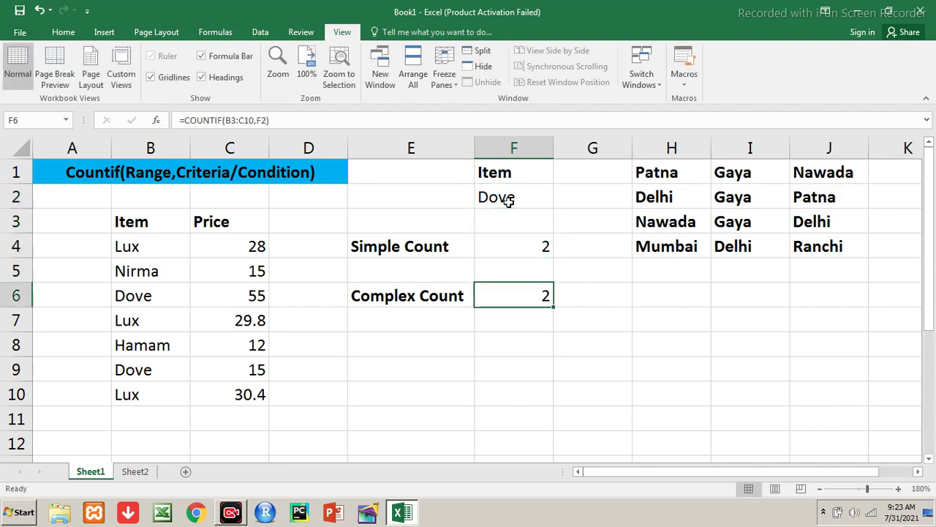
{"action": "key", "text": "F2"}
{"action": "key", "text": "Return"}
{"action": "key", "text": "Up"}
{"action": "key", "text": "Up"}
{"action": "key", "text": "Up"}
{"action": "key", "text": "F2"}
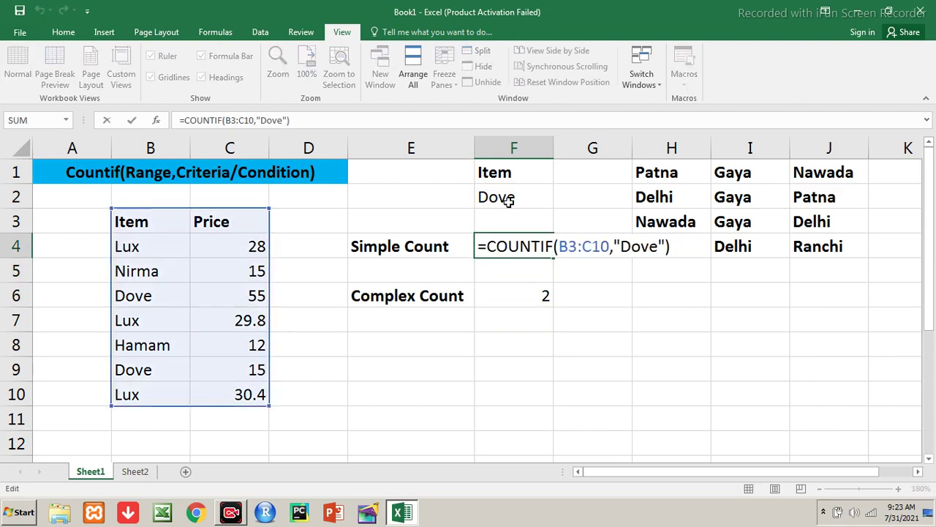
{"action": "key", "text": "Return"}
{"action": "key", "text": "Down"}
Step: Change the item in F2 to Nirma and check the Complex Count in F6
{"action": "key", "text": "Up"}
{"action": "key", "text": "Up"}
{"action": "key", "text": "Up"}
{"action": "key", "text": "Up"}
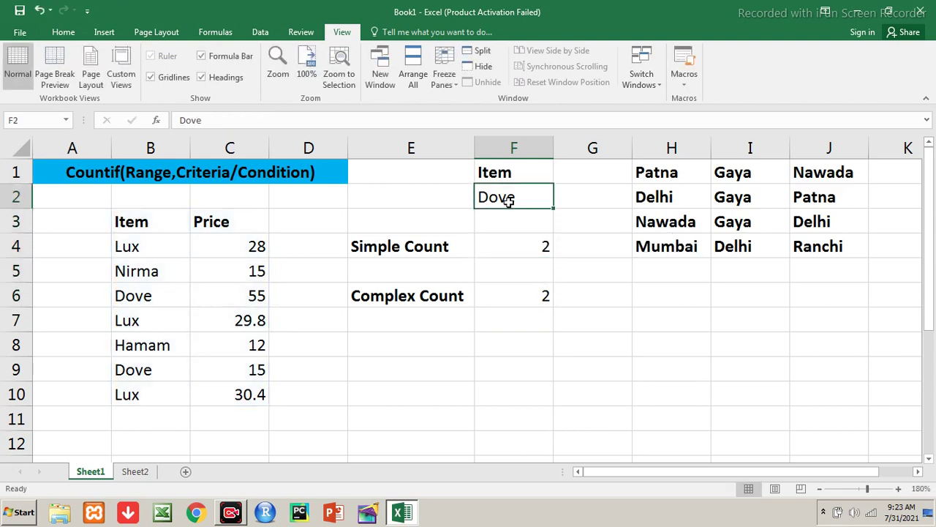
{"action": "type", "text": "Nirma"}
{"action": "key", "text": "Return"}
{"action": "key", "text": "Down"}
{"action": "key", "text": "Down"}
{"action": "key", "text": "Down"}
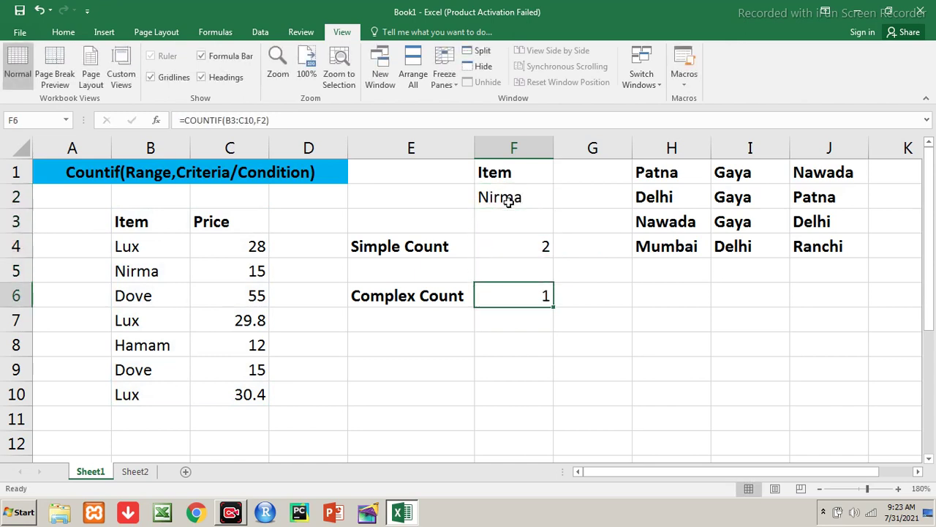
Step: Examine the typed criterion inside the Simple Count formula in F4 and the cell-referenced criterion in the Complex Count formula in F6
{"action": "key", "text": "Up"}
{"action": "key", "text": "Up"}
{"action": "key", "text": "shift+Down"}
{"action": "key", "text": "shift+Down"}
{"action": "key", "text": "Up"}
{"action": "key", "text": "Down"}
{"action": "key", "text": "F2"}
{"action": "key", "text": "Left"}
{"action": "key", "text": "Left"}
{"action": "key", "text": "shift+Left"}
{"action": "key", "text": "shift+Left"}
{"action": "key", "text": "shift+Left"}
{"action": "key", "text": "shift+Left"}
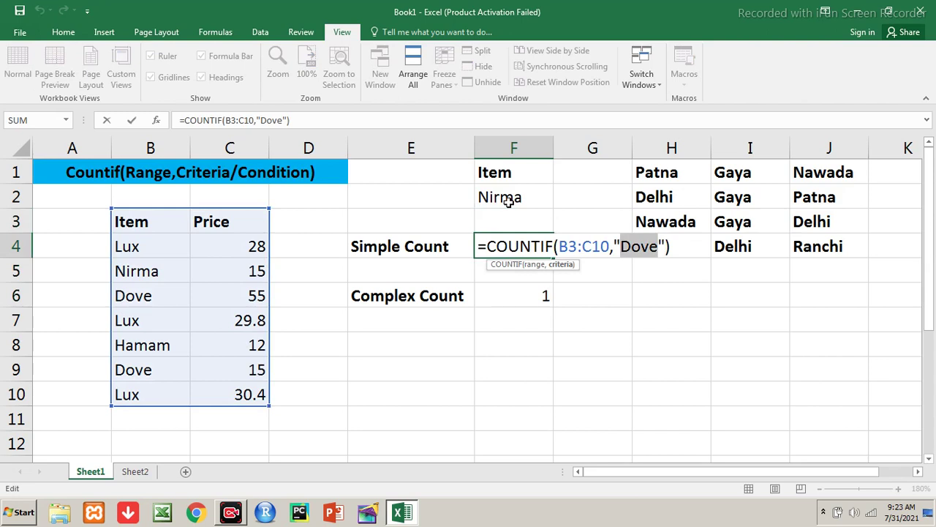
{"action": "key", "text": "Return"}
{"action": "key", "text": "Down"}
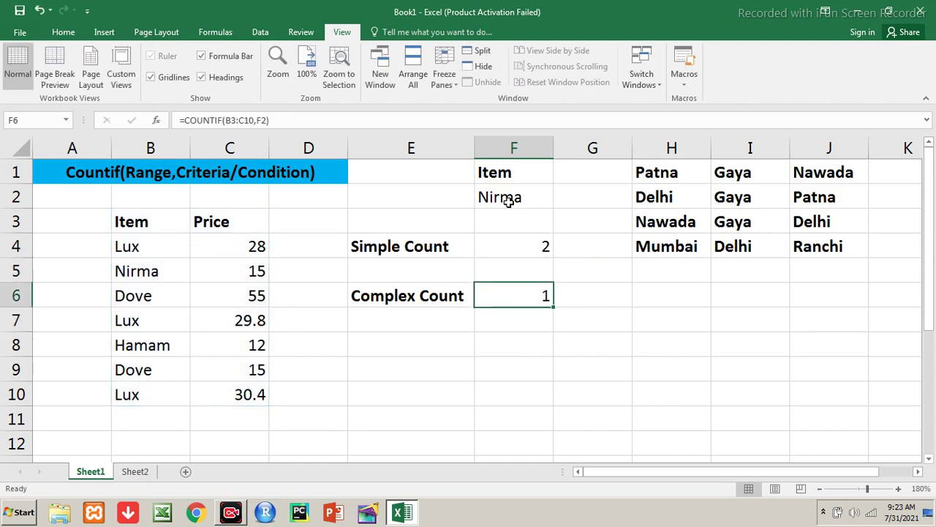
{"action": "key", "text": "F2"}
{"action": "key", "text": "Left"}
{"action": "key", "text": "Return"}
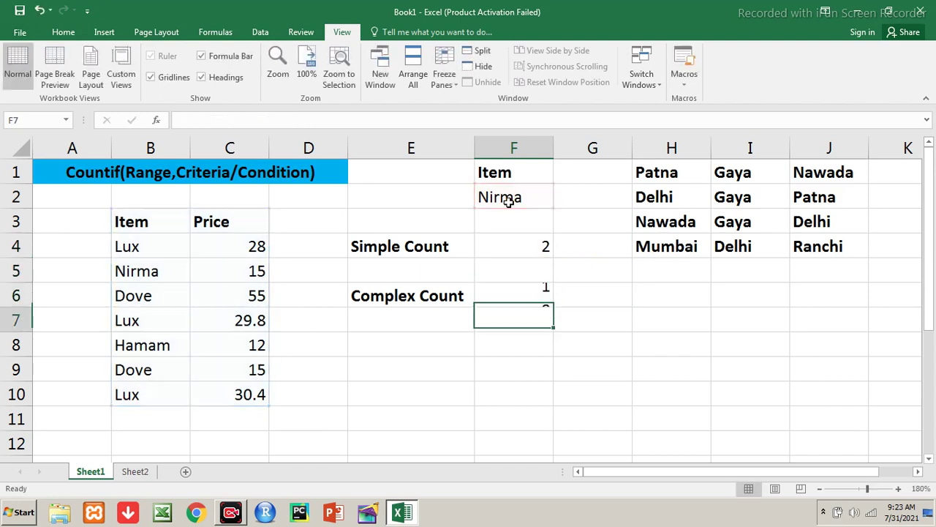
Step: Change the item in F2 to Hamam
{"action": "key", "text": "Up"}
{"action": "key", "text": "Up"}
{"action": "key", "text": "Up"}
{"action": "key", "text": "Up"}
{"action": "key", "text": "Up"}
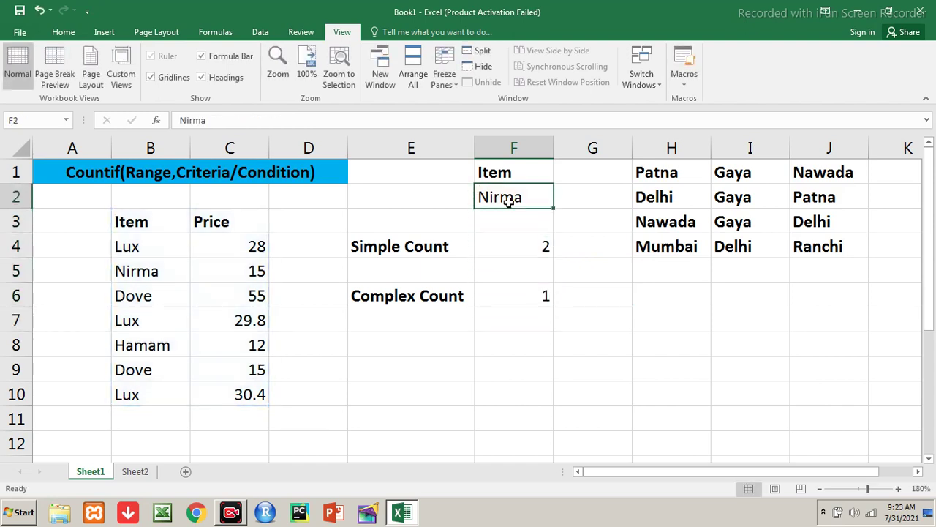
{"action": "type", "text": "Hamam"}
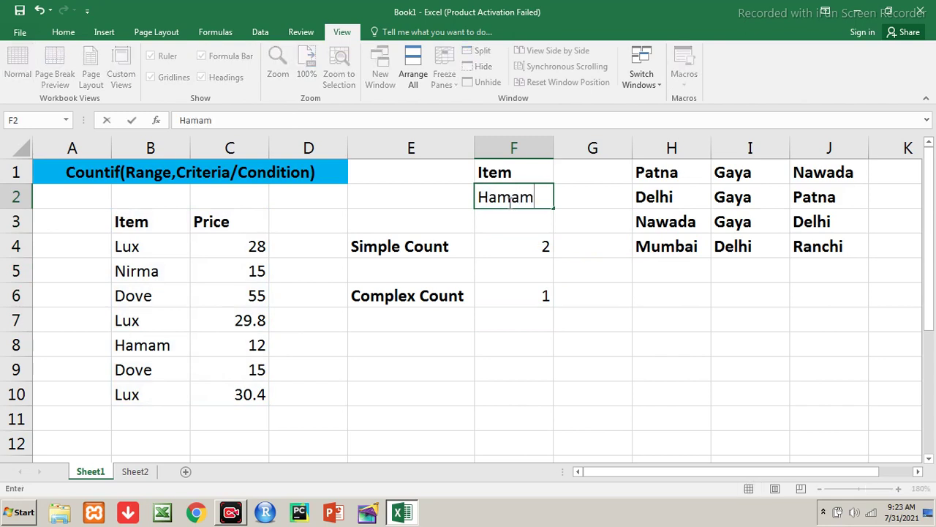
{"action": "key", "text": "Return"}
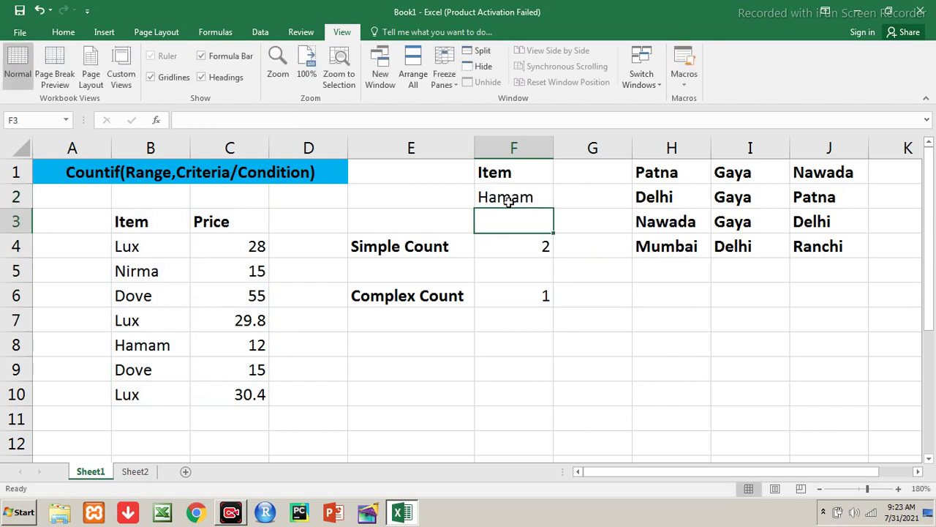
Step: Set the item in F2 back to Lux
{"action": "key", "text": "Down"}
{"action": "key", "text": "Down"}
{"action": "key", "text": "Up"}
{"action": "key", "text": "Up"}
{"action": "key", "text": "Up"}
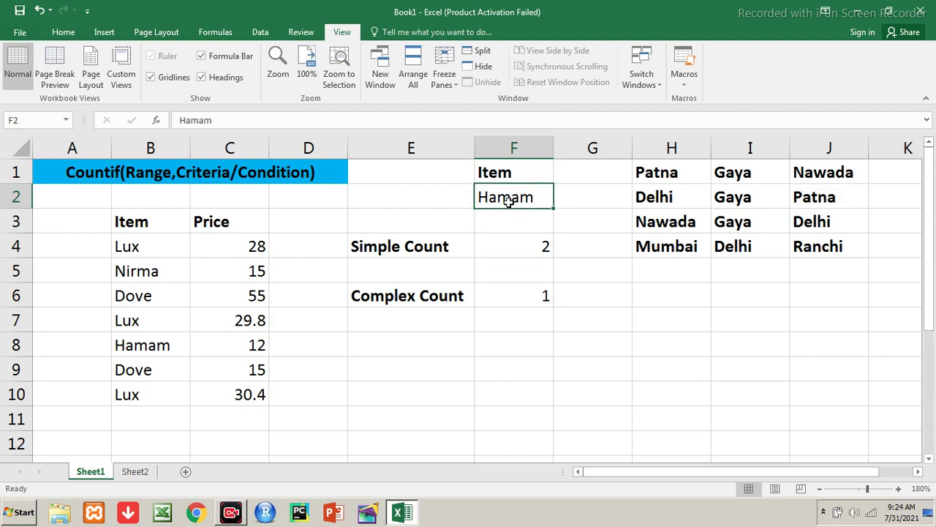
{"action": "type", "text": "Lux"}
{"action": "key", "text": "Return"}
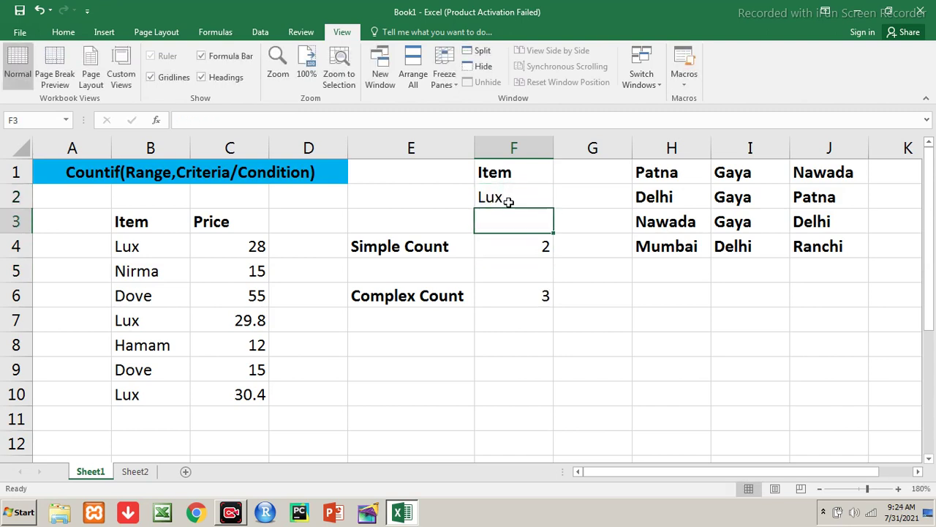
Step: Review the Simple Count and Complex Count labels, their formulas in F4 and F6, and the item cell F2
{"action": "key", "text": "Down"}
{"action": "key", "text": "Down"}
{"action": "key", "text": "Down"}
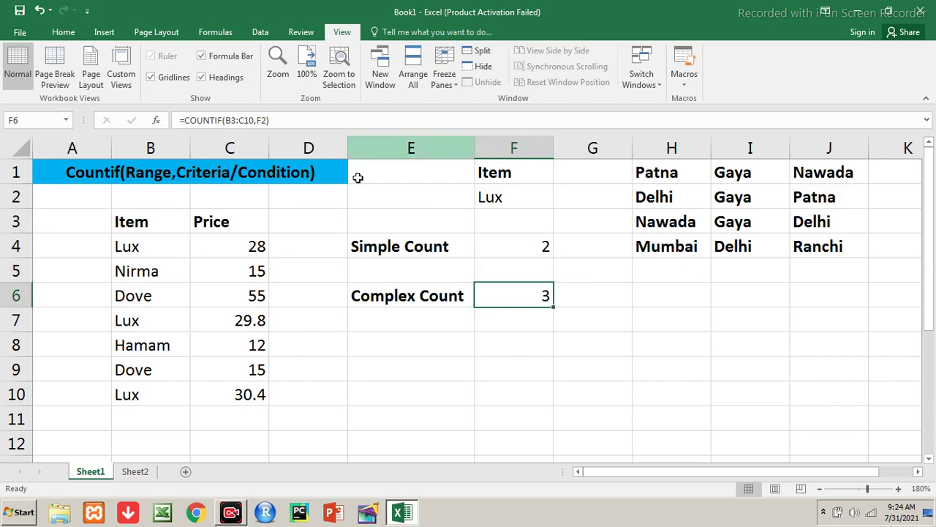
{"action": "left_click", "coordinate": [431, 248]}
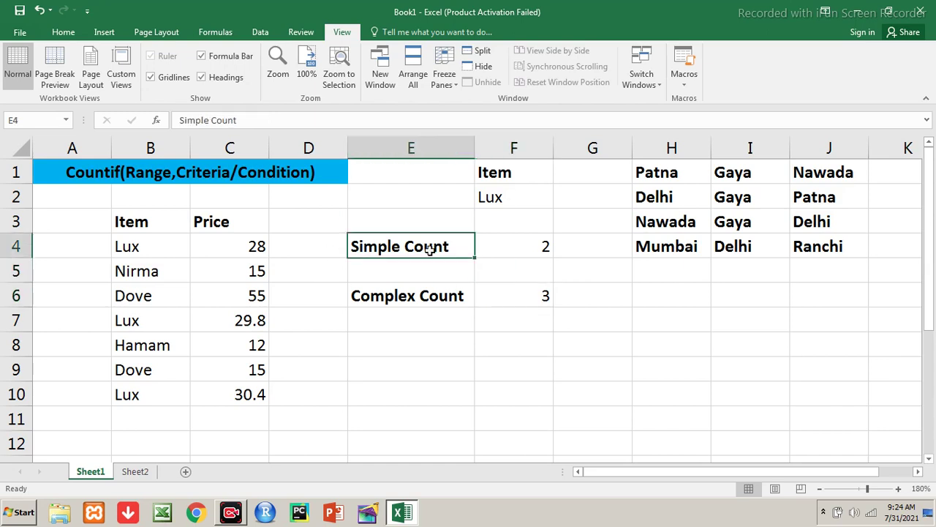
{"action": "left_click", "coordinate": [547, 246]}
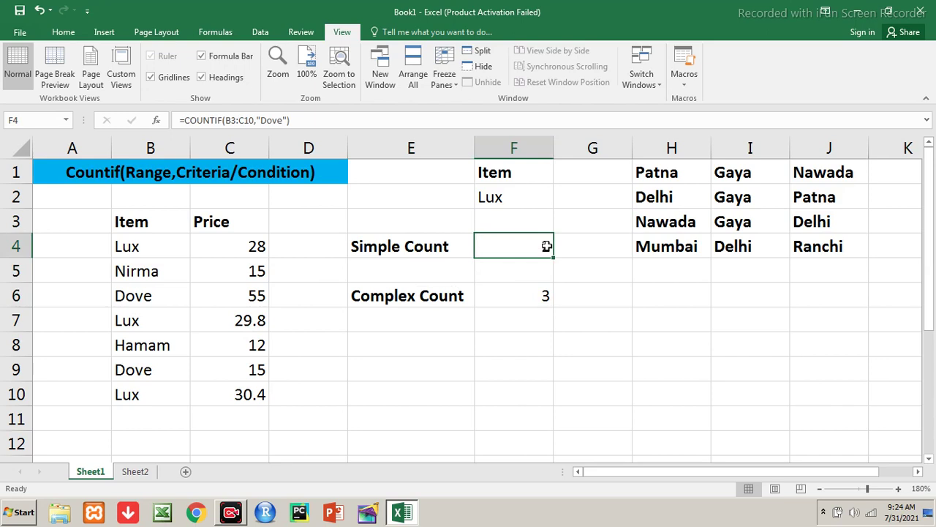
{"action": "left_click", "coordinate": [423, 299]}
{"action": "left_click", "coordinate": [523, 305]}
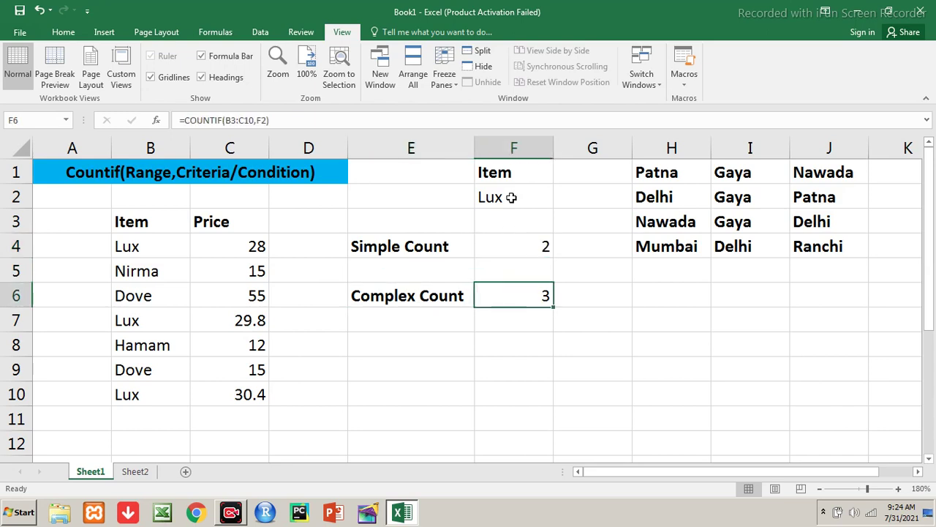
{"action": "left_click", "coordinate": [518, 196]}
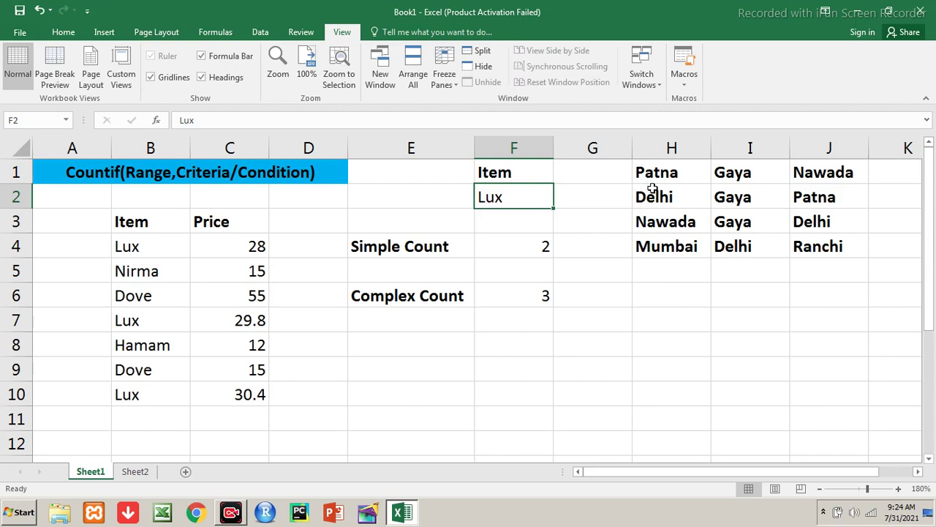
Step: In H7, enter a COUNTIF formula that counts "Patna" in the city list H1:J4, and check it against the list
{"action": "left_click", "coordinate": [648, 167]}
{"action": "left_click_drag", "start_coordinate": [648, 167], "coordinate": [816, 246]}
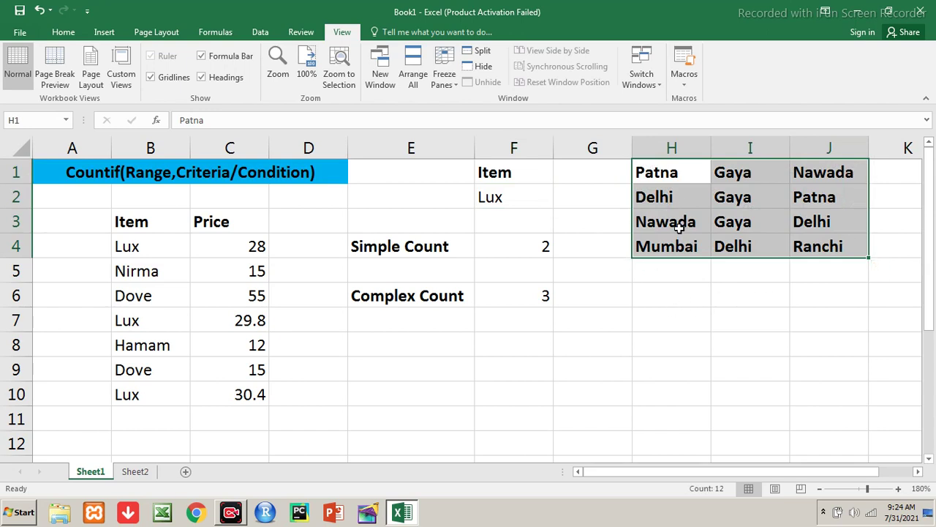
{"action": "left_click", "coordinate": [663, 322]}
{"action": "type", "text": "="}
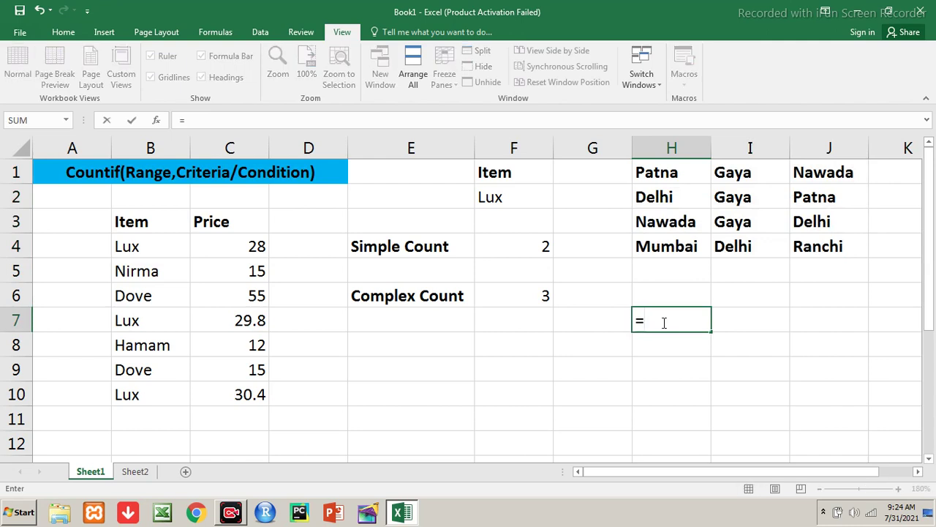
{"action": "type", "text": "countif("}
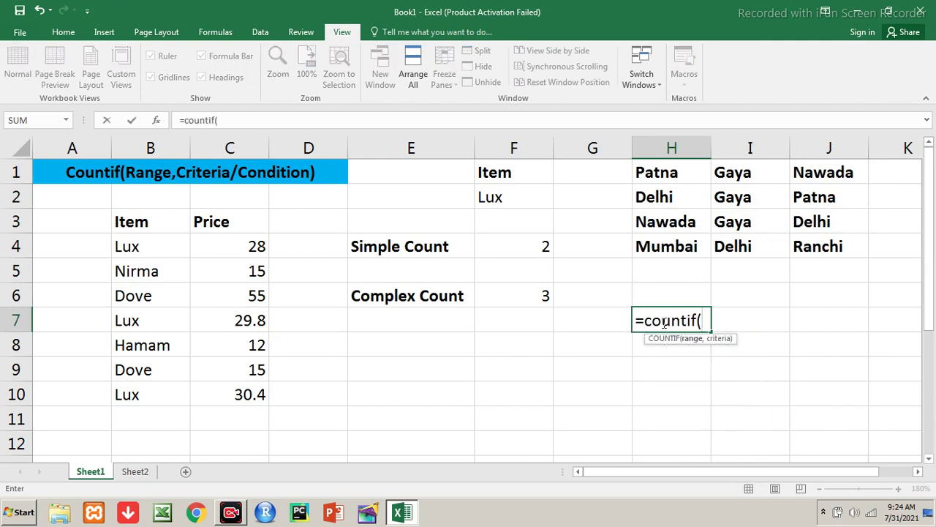
{"action": "left_click_drag", "start_coordinate": [662, 170], "coordinate": [818, 246]}
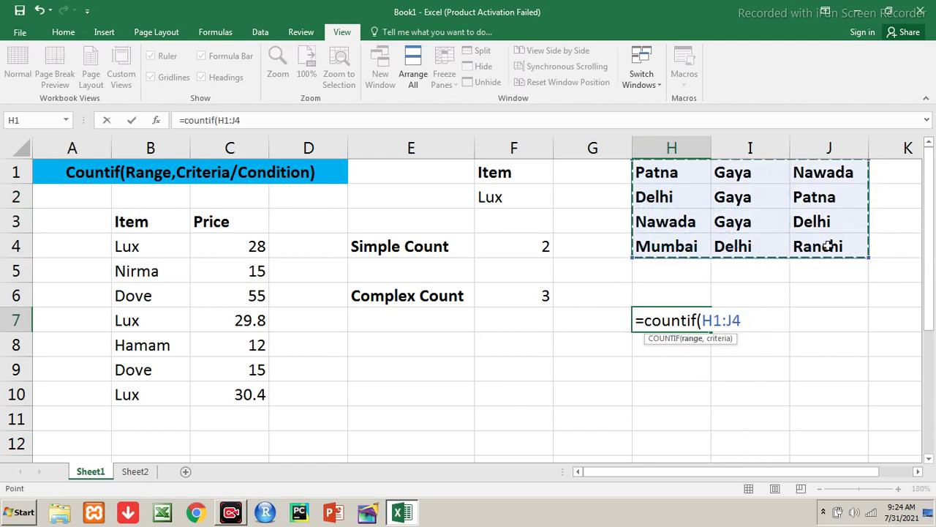
{"action": "type", "text": ",\"Patna\""}
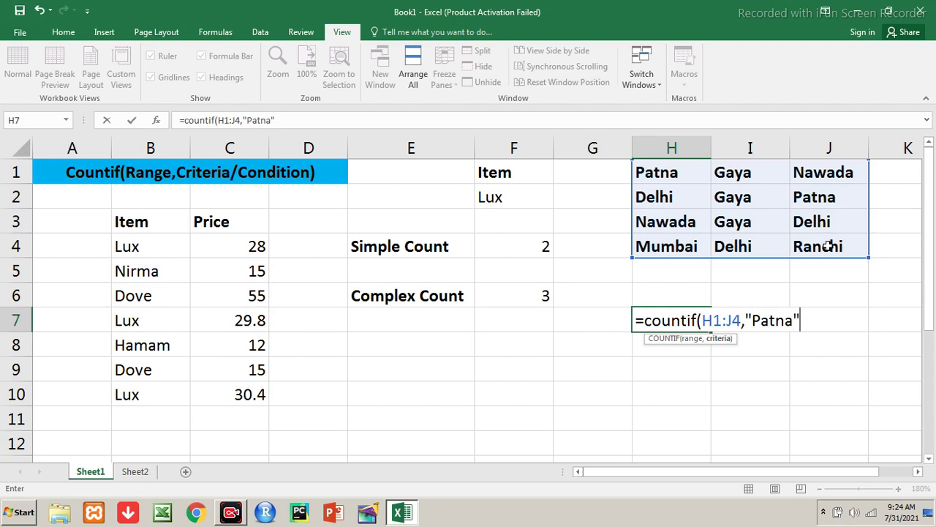
{"action": "type", "text": ")"}
{"action": "key", "text": "Return"}
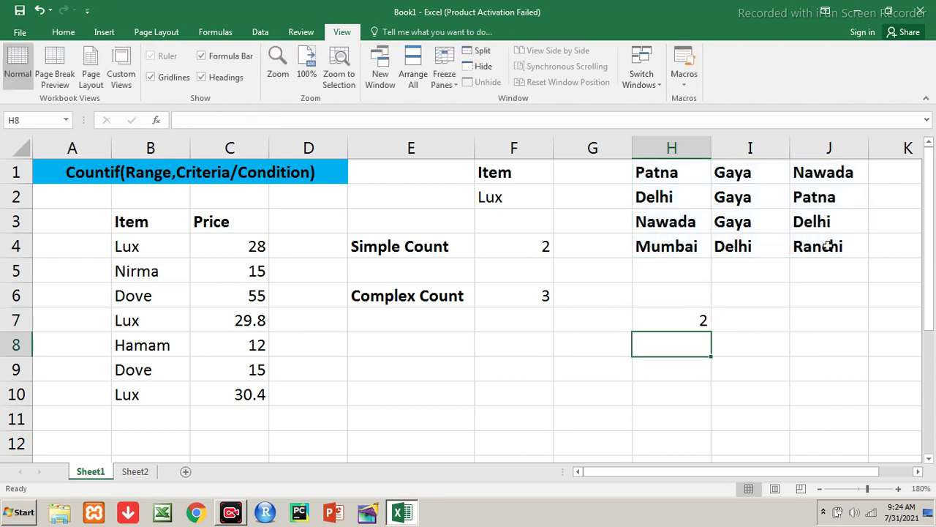
{"action": "left_click_drag", "start_coordinate": [654, 175], "coordinate": [832, 244]}
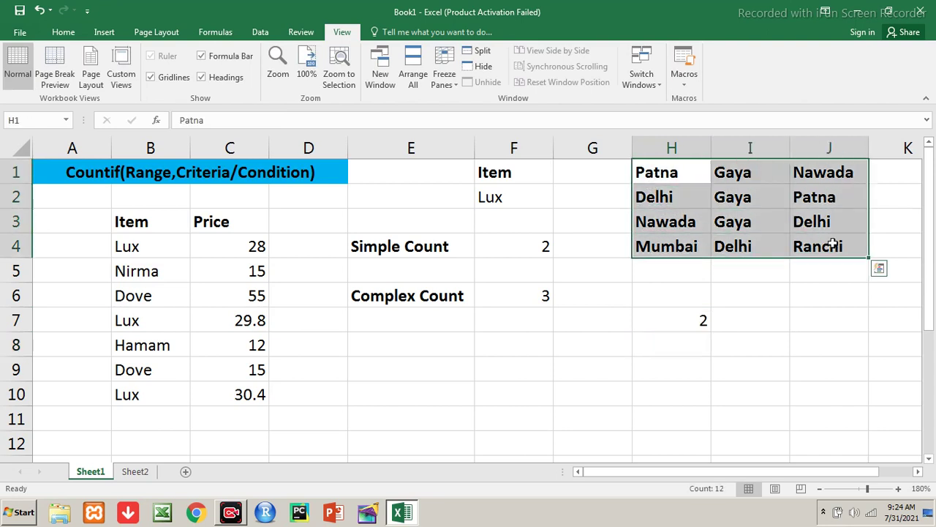
{"action": "left_click", "coordinate": [706, 321]}
{"action": "left_click", "coordinate": [665, 177]}
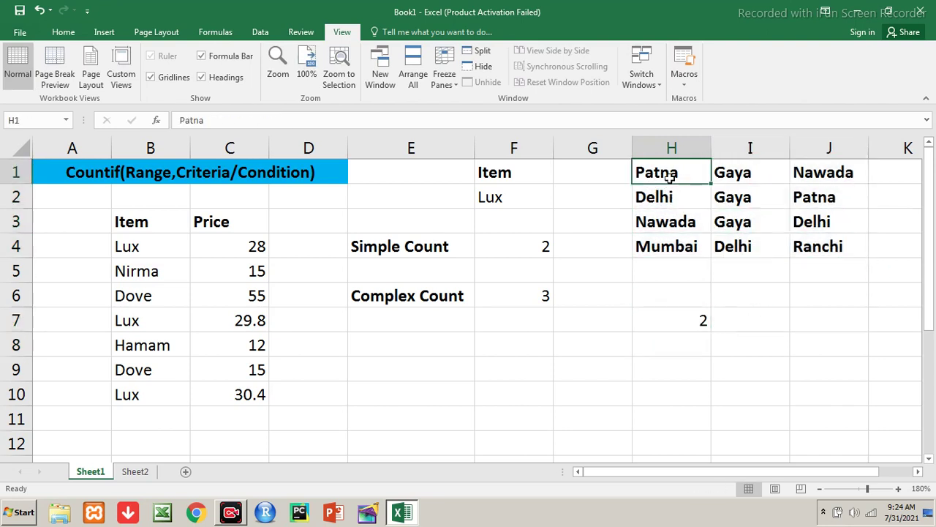
{"action": "left_click", "coordinate": [808, 208]}
Step: Change the criterion of the COUNTIF formula in H7 to "Gaya"
{"action": "left_click", "coordinate": [662, 328]}
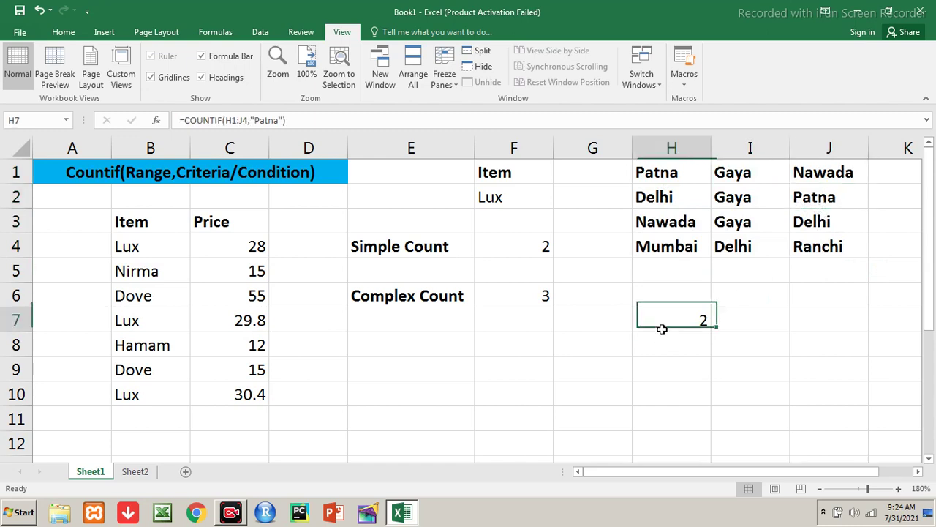
{"action": "key", "text": "F2"}
{"action": "key", "text": "Left"}
{"action": "key", "text": "Left"}
{"action": "key", "text": "BackSpace"}
{"action": "key", "text": "BackSpace"}
{"action": "key", "text": "BackSpace"}
{"action": "key", "text": "BackSpace"}
{"action": "key", "text": "BackSpace"}
{"action": "type", "text": "Gaya"}
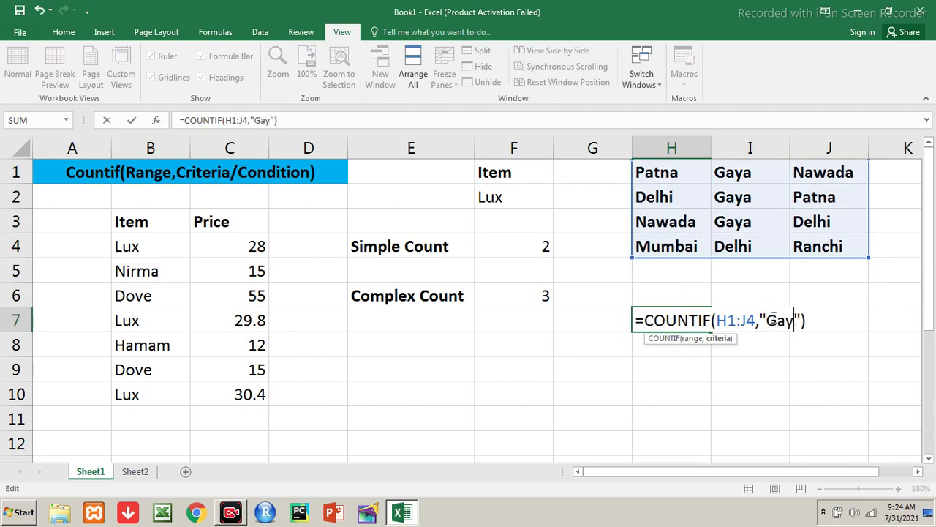
{"action": "key", "text": "Return"}
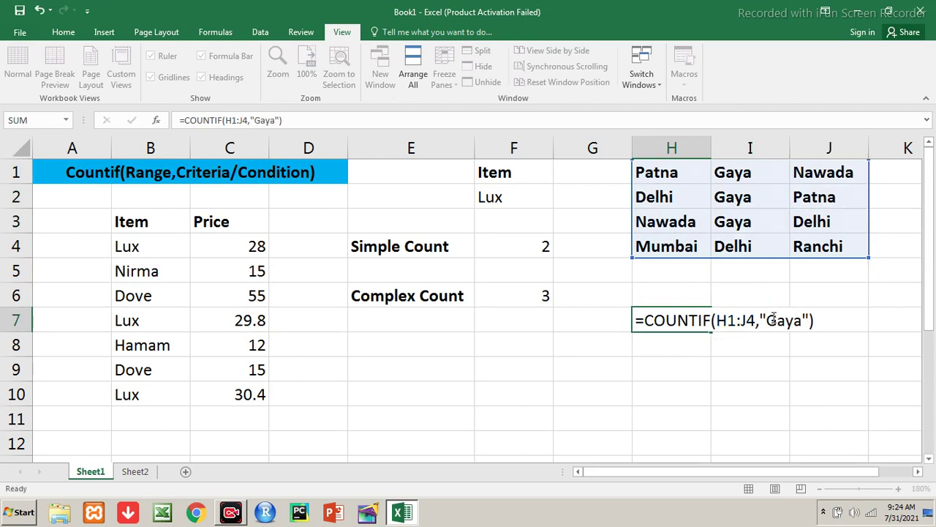
{"action": "key", "text": "Up"}
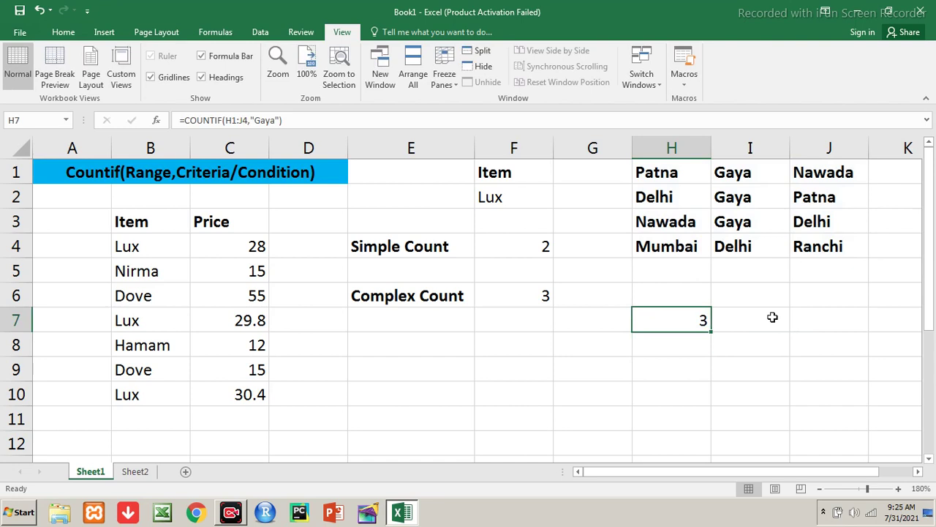
Step: Enter the city Ranchi in F9 as a criterion cell
{"action": "key", "text": "Up"}
{"action": "key", "text": "Up"}
{"action": "key", "text": "Down"}
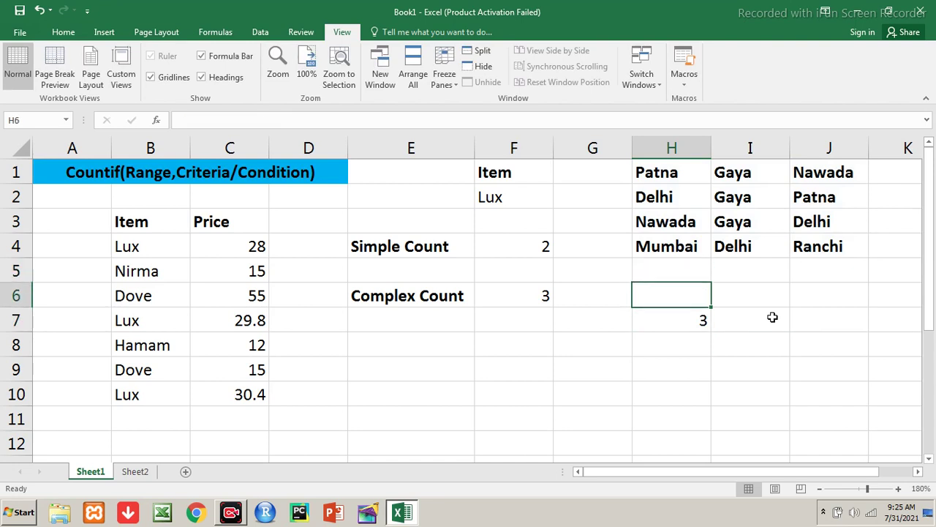
{"action": "key", "text": "Right"}
{"action": "key", "text": "Right"}
{"action": "key", "text": "Left"}
{"action": "key", "text": "Left"}
{"action": "key", "text": "Left"}
{"action": "key", "text": "Left"}
{"action": "key", "text": "Down"}
{"action": "key", "text": "Down"}
{"action": "key", "text": "Down"}
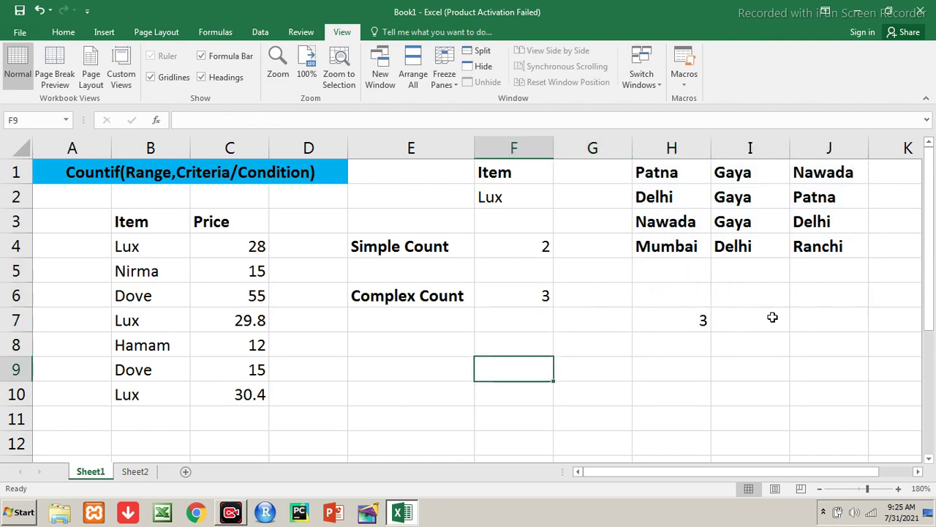
{"action": "type", "text": "Ranchi"}
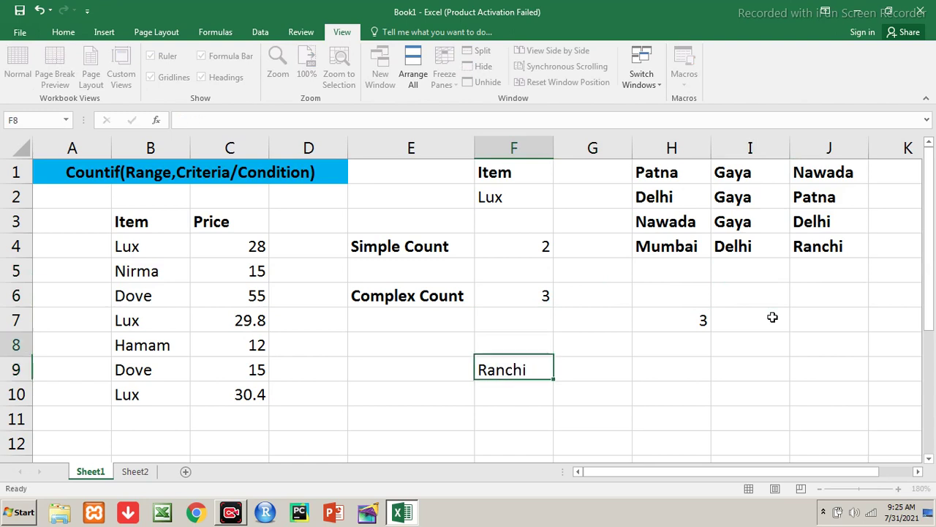
Step: In H9, enter a COUNTIF formula over the city list H1:J4 with cell F9 as the criterion
{"action": "key", "text": "Up"}
{"action": "key", "text": "Up"}
{"action": "key", "text": "Right"}
{"action": "key", "text": "Right"}
{"action": "key", "text": "Down"}
{"action": "key", "text": "Down"}
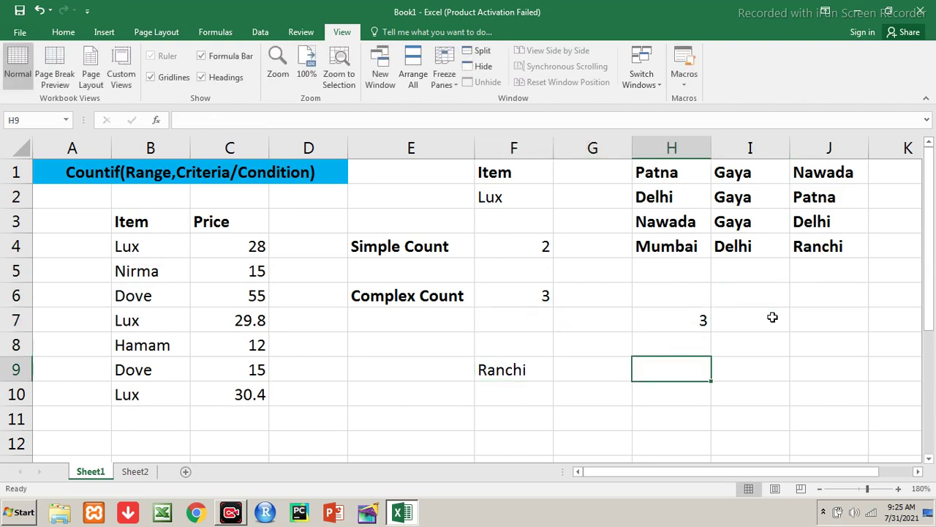
{"action": "type", "text": "=countif("}
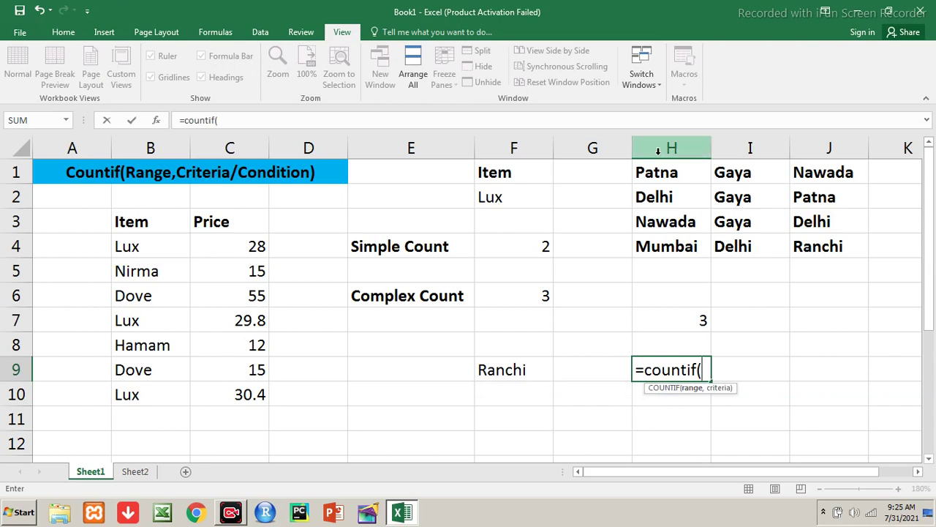
{"action": "left_click_drag", "start_coordinate": [661, 170], "coordinate": [816, 248]}
{"action": "type", "text": ","}
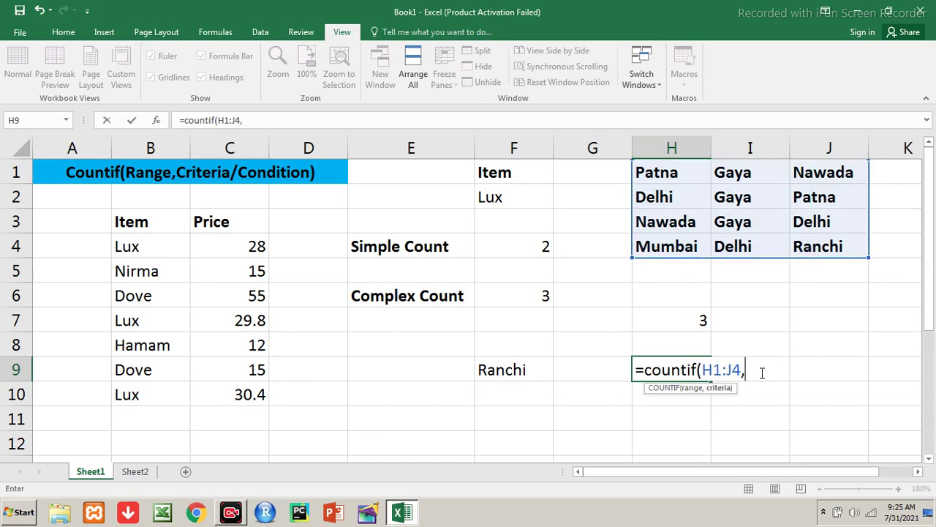
{"action": "left_click", "coordinate": [508, 362]}
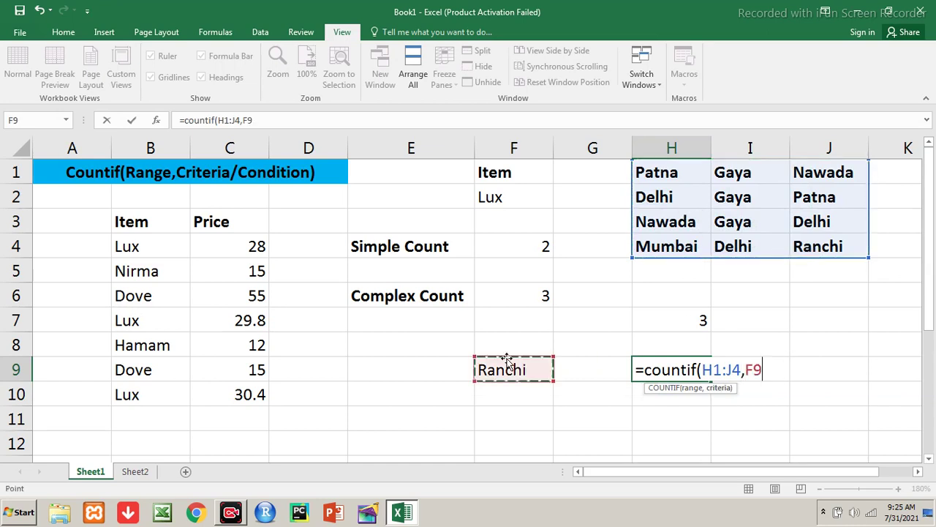
{"action": "type", "text": ")"}
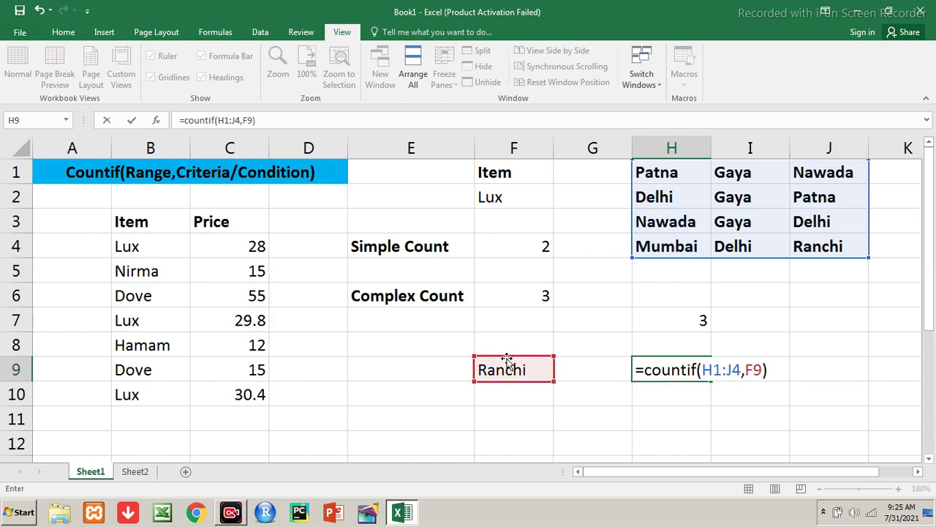
{"action": "key", "text": "Return"}
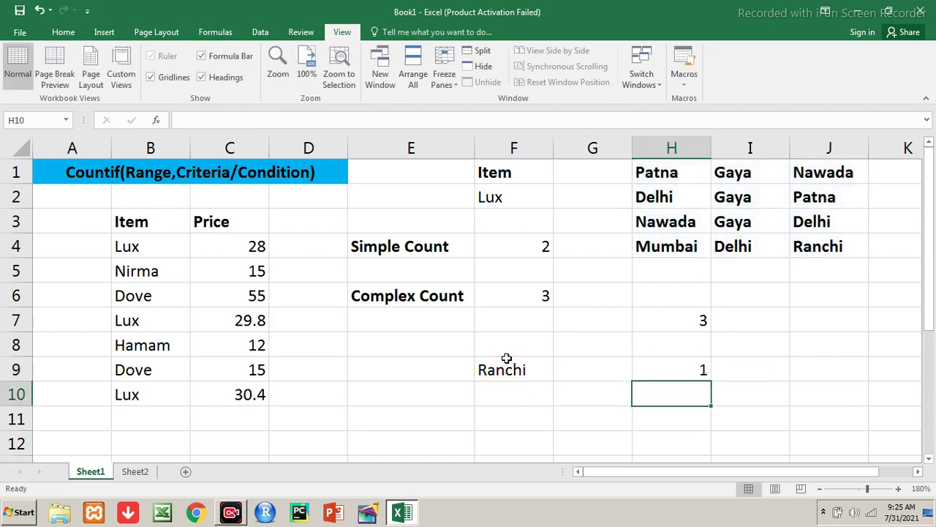
Step: Examine the city list H1:J4 and the cell-referenced COUNTIF formula in H9
{"action": "key", "text": "Up"}
{"action": "key", "text": "Up"}
{"action": "key", "text": "Up"}
{"action": "key", "text": "Up"}
{"action": "key", "text": "Up"}
{"action": "key", "text": "Up"}
{"action": "key", "text": "Up"}
{"action": "key", "text": "Up"}
{"action": "key", "text": "Up"}
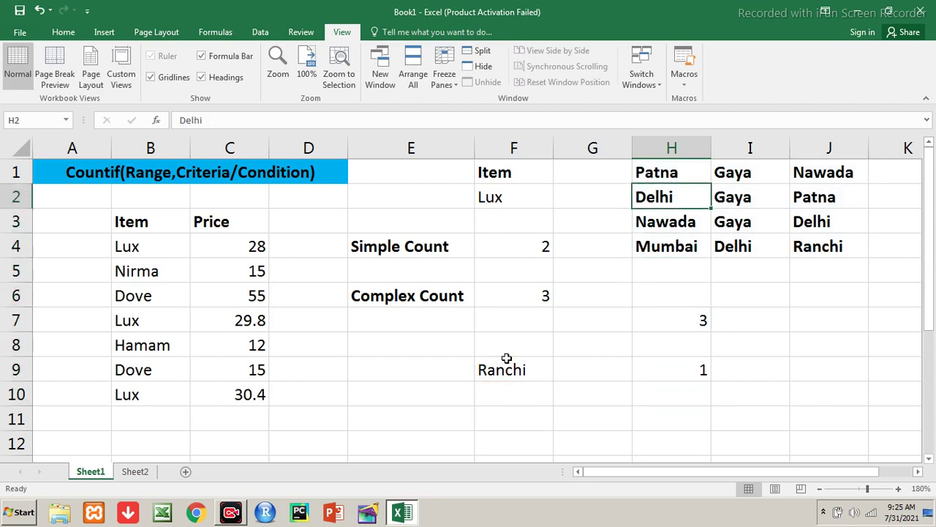
{"action": "key", "text": "shift+Right"}
{"action": "key", "text": "shift+Right"}
{"action": "key", "text": "shift+Down"}
{"action": "key", "text": "shift+Down"}
{"action": "key", "text": "shift+Down"}
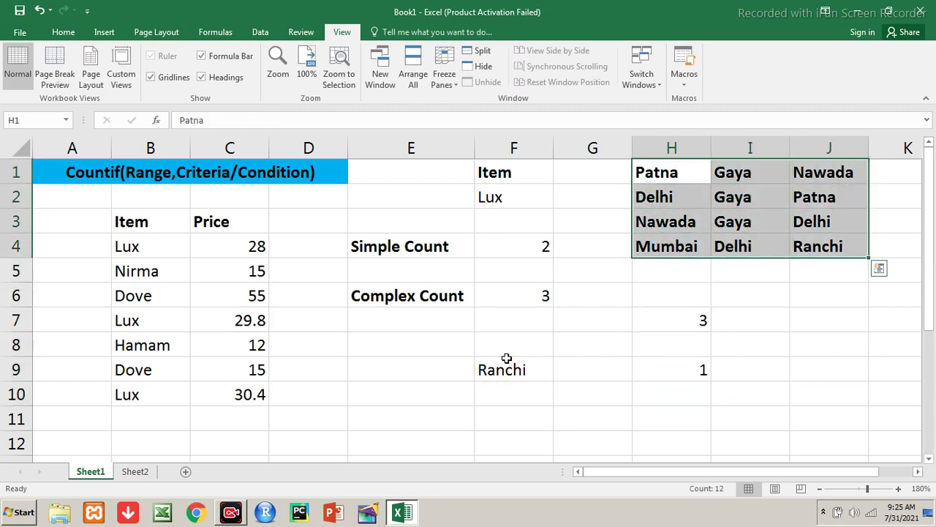
{"action": "key", "text": "Down"}
{"action": "key", "text": "Down"}
{"action": "key", "text": "Down"}
{"action": "key", "text": "Down"}
{"action": "key", "text": "Down"}
{"action": "key", "text": "Down"}
{"action": "key", "text": "Down"}
{"action": "key", "text": "Down"}
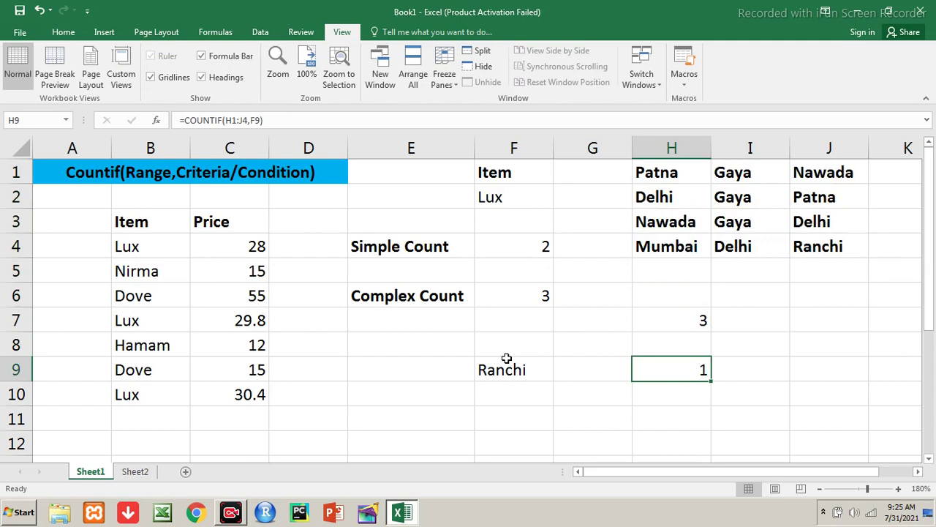
Step: Change the criterion city in F9 to Delhi
{"action": "key", "text": "Left"}
{"action": "key", "text": "Left"}
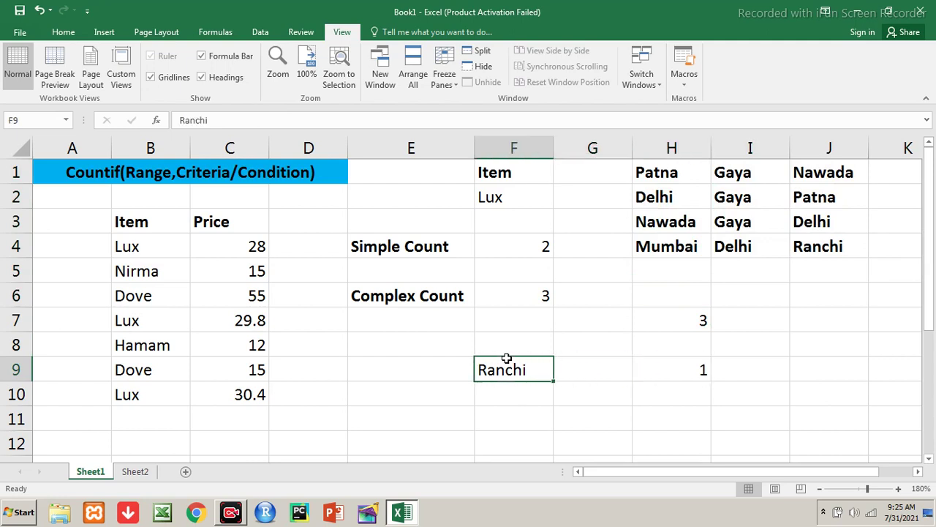
{"action": "type", "text": "Delhi"}
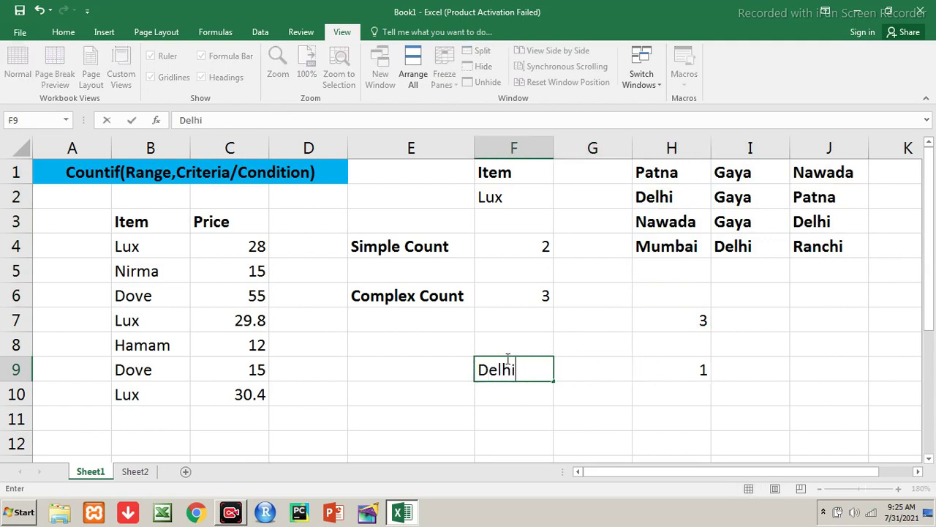
{"action": "key", "text": "Return"}
Step: Change the criterion city in F9 to Nawada
{"action": "left_click", "coordinate": [507, 358]}
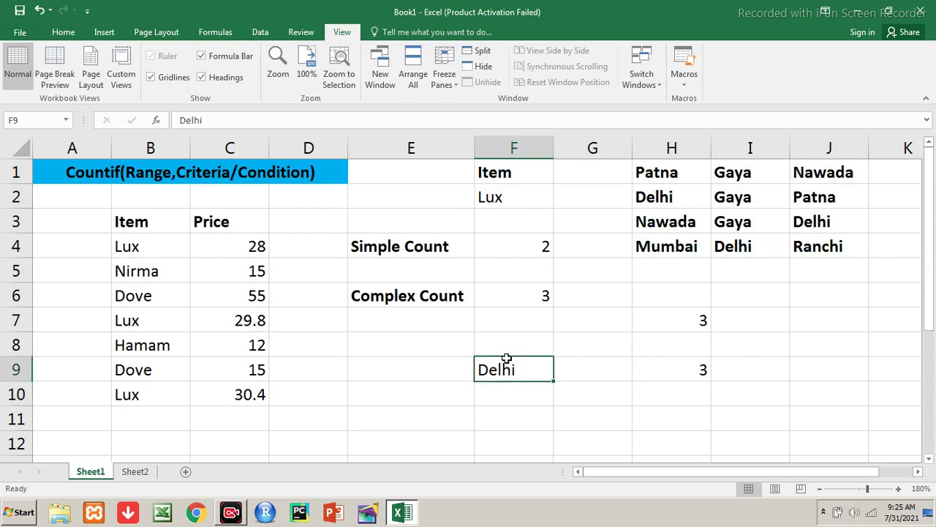
{"action": "type", "text": "Nawada"}
{"action": "key", "text": "Return"}
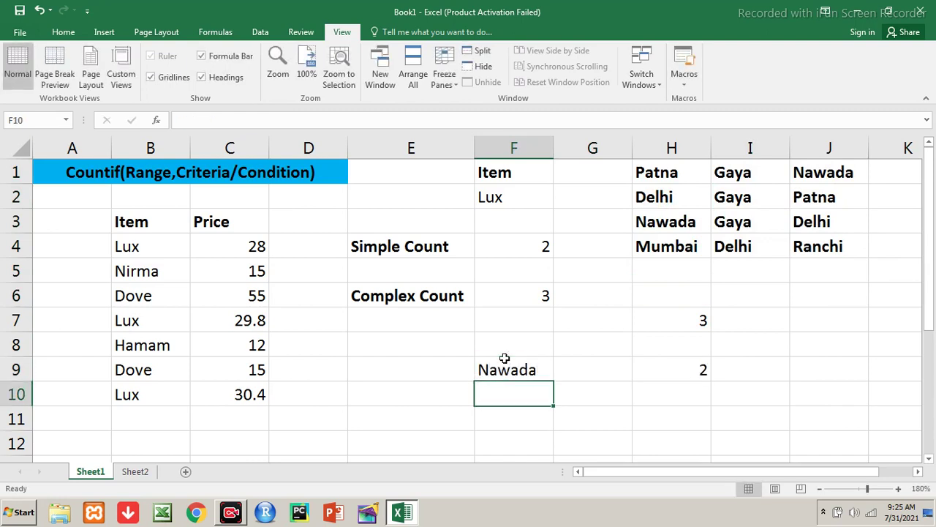
Step: Change the criterion city in F9 to Patna
{"action": "left_click", "coordinate": [505, 359]}
{"action": "type", "text": "Patna"}
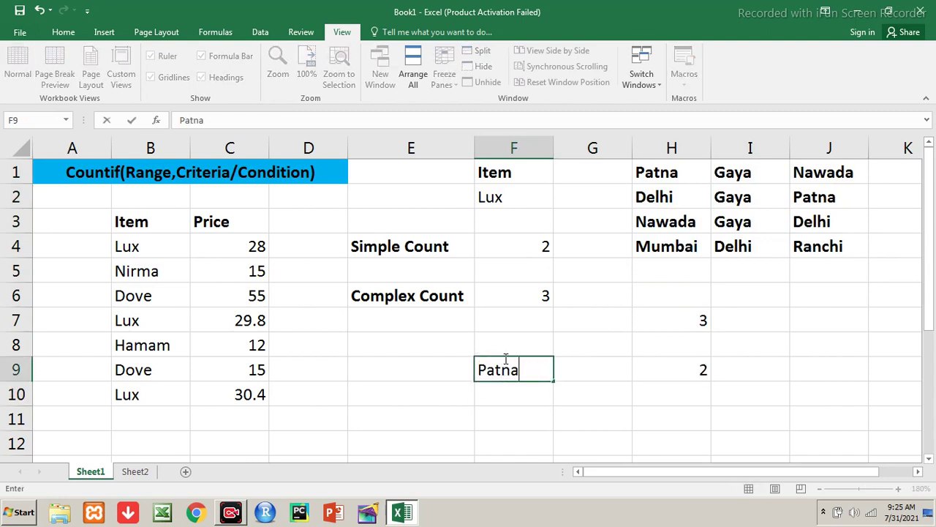
{"action": "key", "text": "Return"}
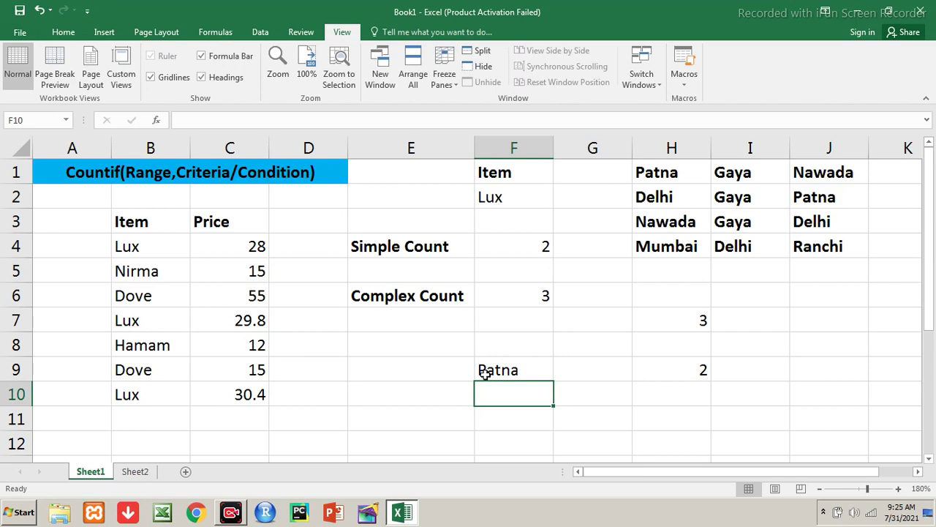
Step: Open Sheet2 and review its Name and Address columns down to row 12
{"action": "left_click", "coordinate": [134, 472]}
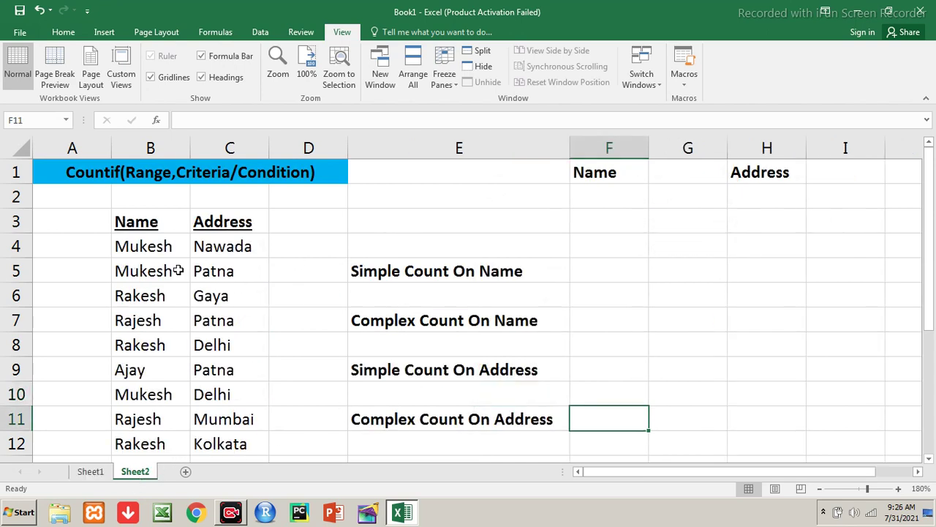
{"action": "left_click_drag", "start_coordinate": [139, 220], "coordinate": [133, 445]}
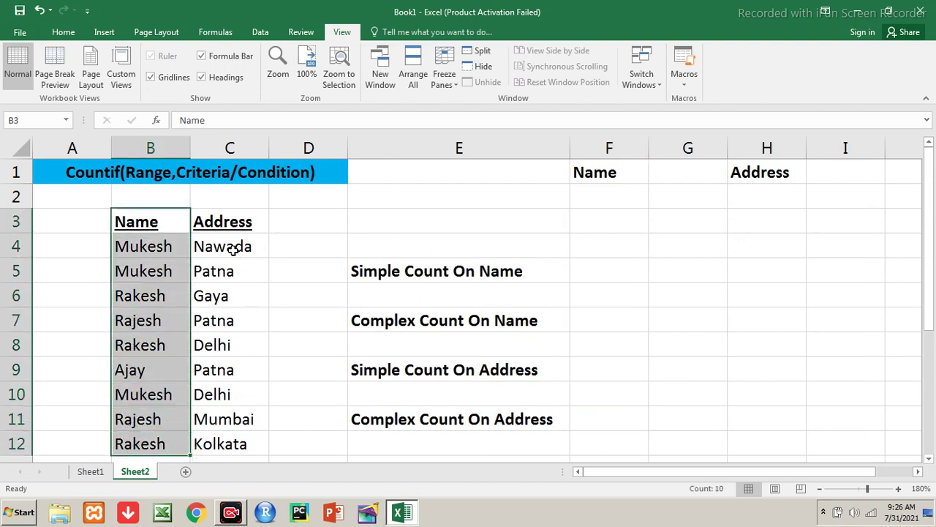
{"action": "left_click_drag", "start_coordinate": [220, 219], "coordinate": [211, 451]}
Step: Enter a COUNTIF formula in F5 over the range B3:C12, with the name from B4 as its quoted text criterion
{"action": "left_click", "coordinate": [591, 266]}
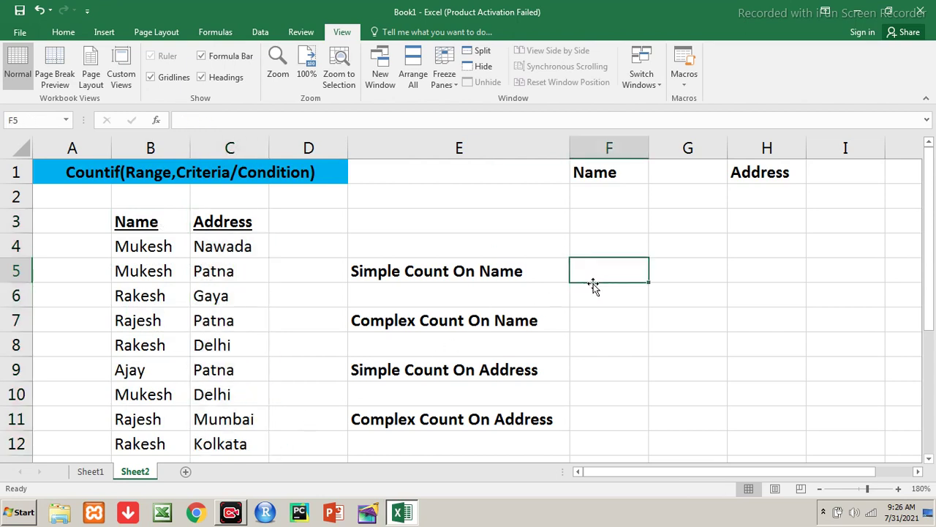
{"action": "type", "text": "=countif("}
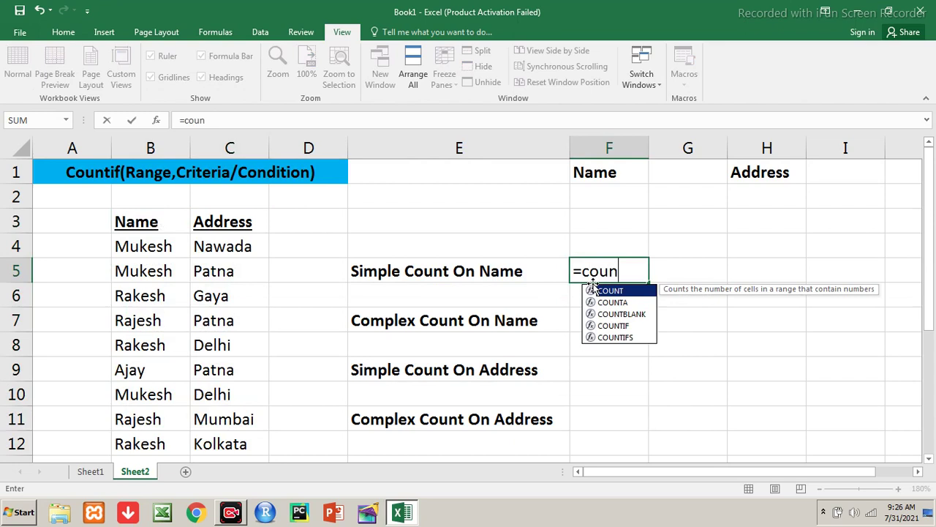
{"action": "left_click", "coordinate": [134, 218]}
{"action": "left_click_drag", "start_coordinate": [172, 252], "coordinate": [209, 455]}
{"action": "type", "text": ","}
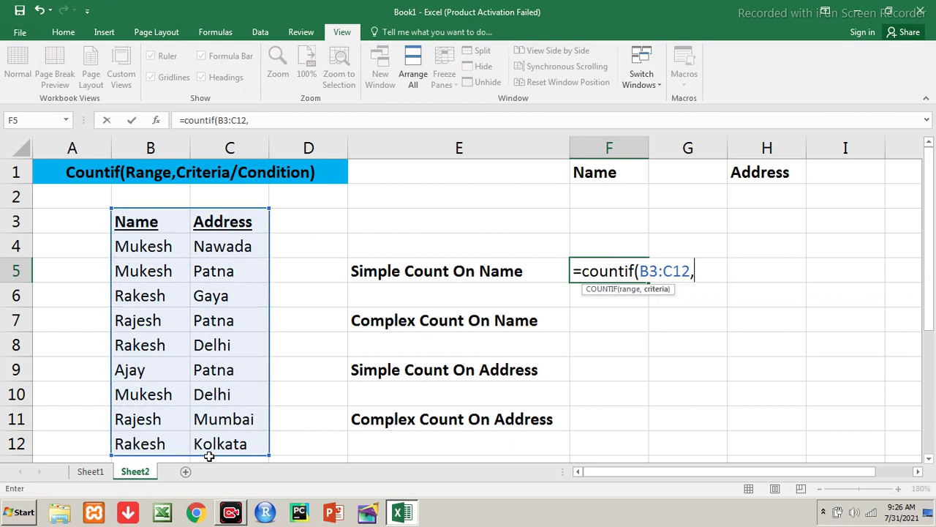
{"action": "type", "text": "\"Mukesh)"}
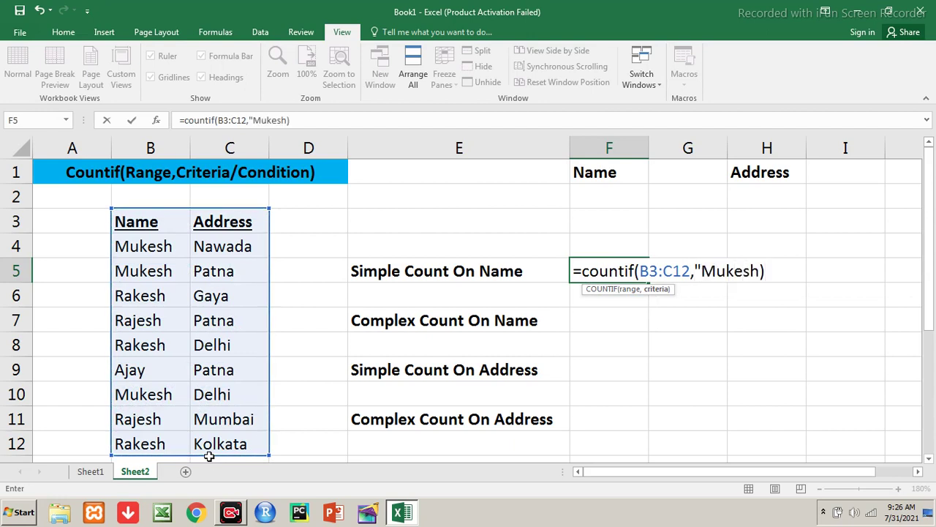
{"action": "key", "text": "BackSpace"}
{"action": "type", "text": "\")"}
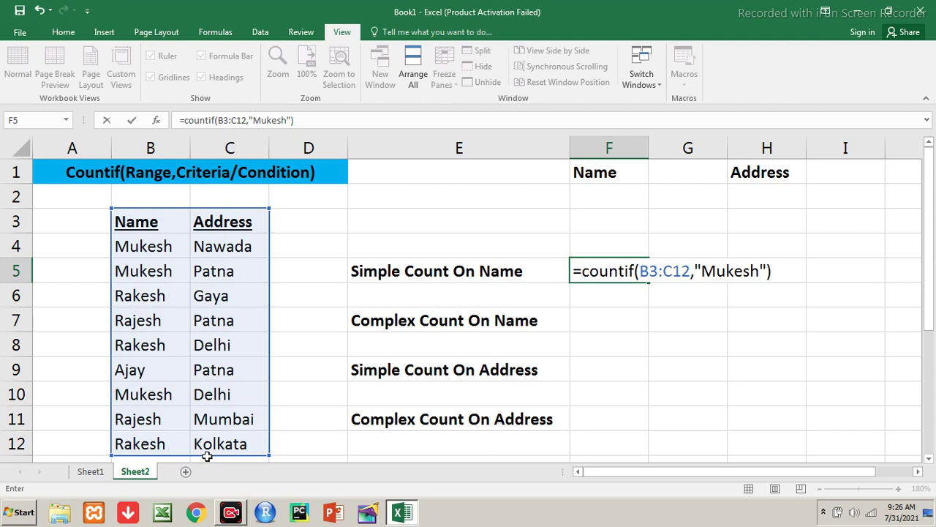
{"action": "key", "text": "Return"}
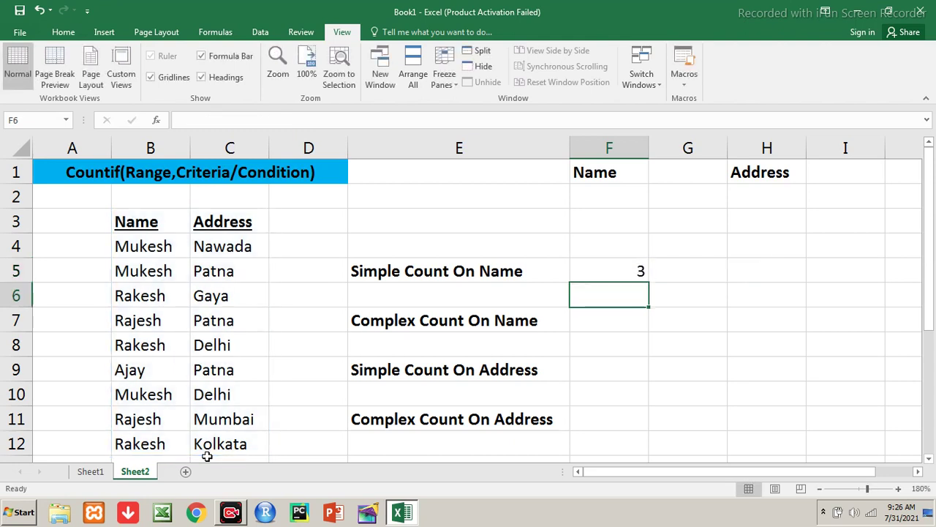
Step: Replace the quoted criterion in the F5 COUNTIF formula with the name listed in B6
{"action": "key", "text": "Up"}
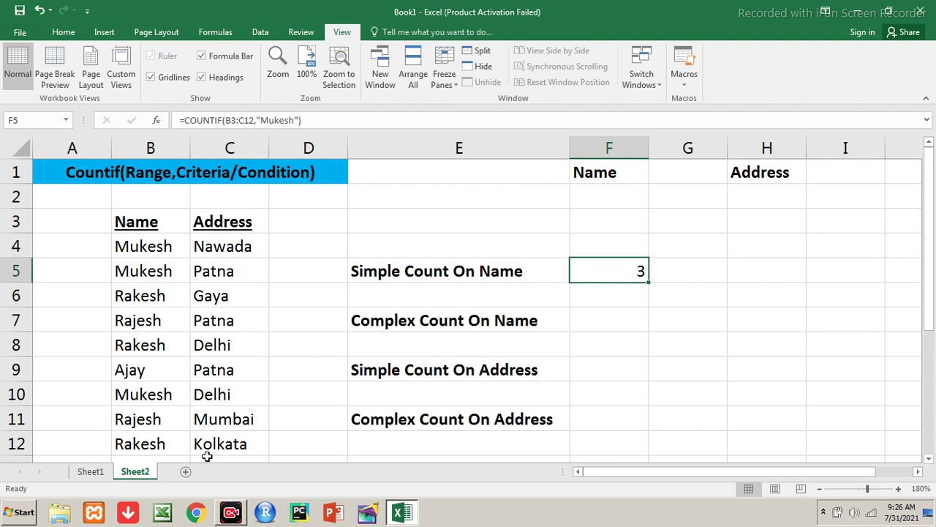
{"action": "key", "text": "F2"}
{"action": "key", "text": "Left"}
{"action": "key", "text": "Left"}
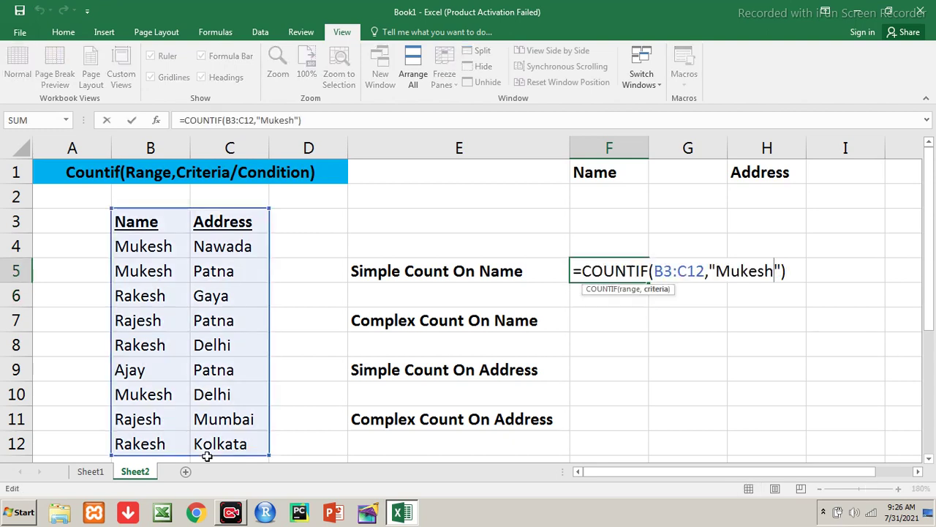
{"action": "key", "text": "BackSpace"}
{"action": "key", "text": "BackSpace"}
{"action": "key", "text": "BackSpace"}
{"action": "key", "text": "BackSpace"}
{"action": "key", "text": "BackSpace"}
{"action": "key", "text": "BackSpace"}
{"action": "type", "text": "Rak"}
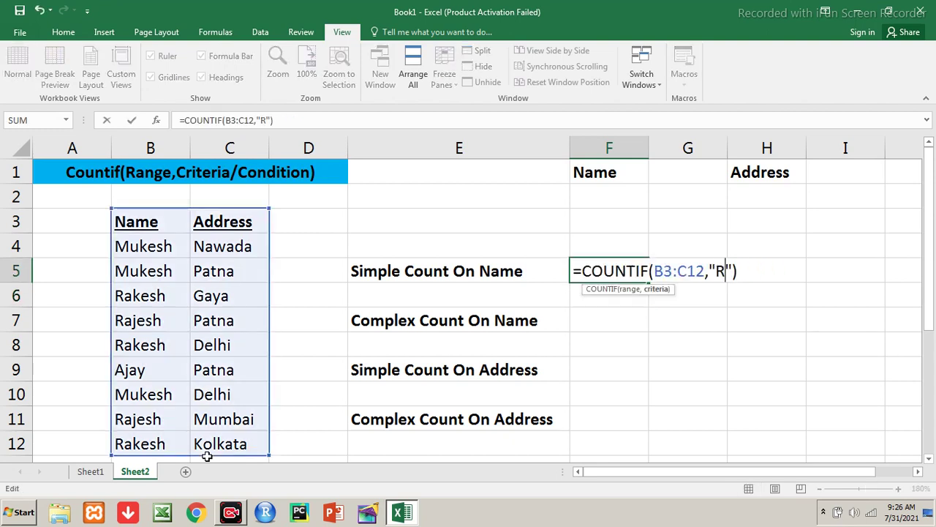
{"action": "type", "text": "esh"}
{"action": "key", "text": "Return"}
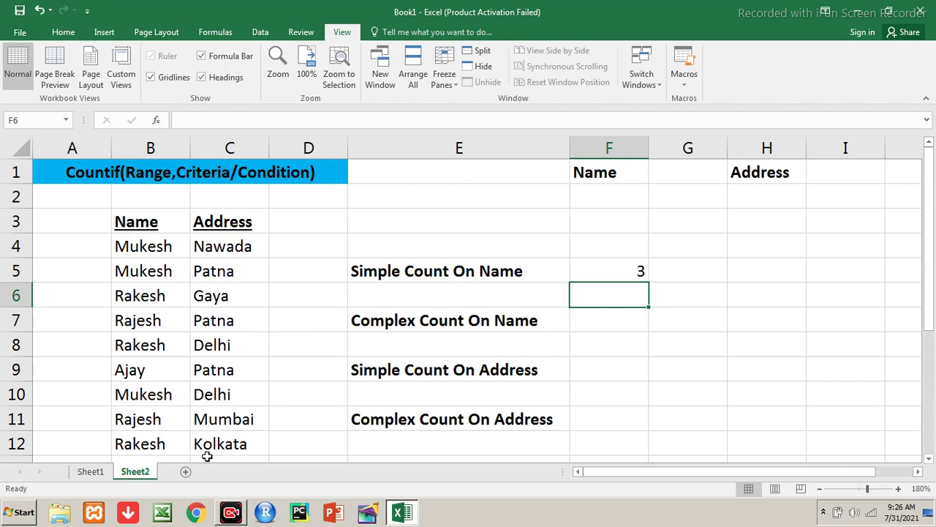
Step: Enter the name from B9 in F2, under the Name heading, as the lookup criterion
{"action": "key", "text": "Down"}
{"action": "key", "text": "Up"}
{"action": "key", "text": "Up"}
{"action": "key", "text": "Up"}
{"action": "key", "text": "Up"}
{"action": "key", "text": "Up"}
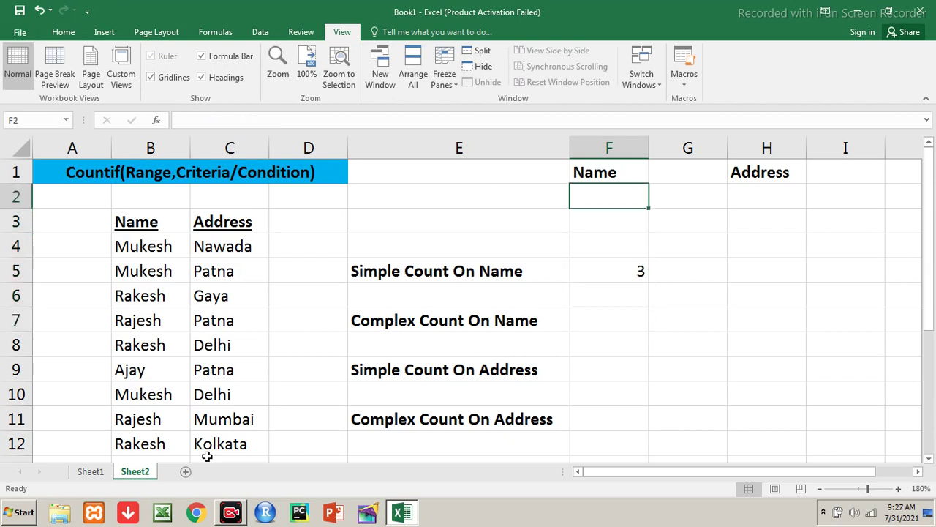
{"action": "type", "text": "Ajay"}
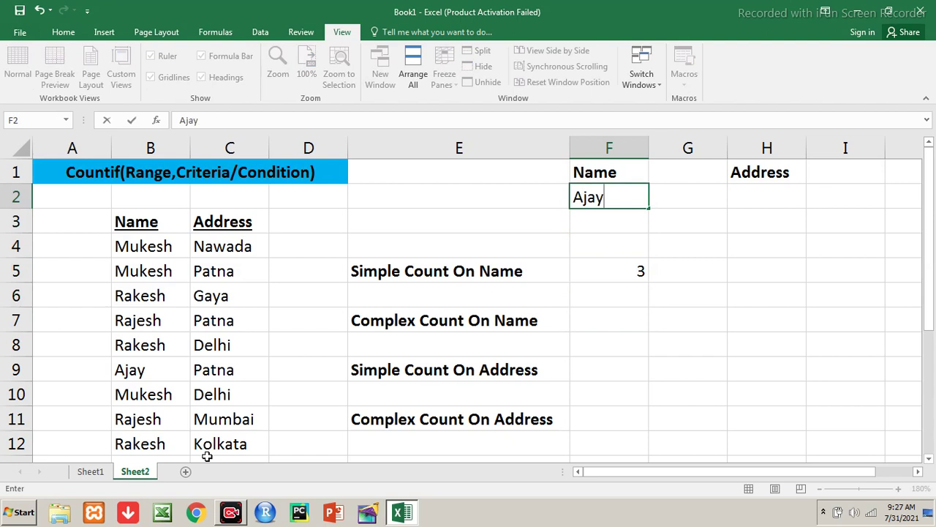
{"action": "key", "text": "Return"}
Step: Enter =COUNTIF(B3:C12,F2) in F7 for the Complex Count On Name row
{"action": "key", "text": "Down"}
{"action": "key", "text": "Down"}
{"action": "key", "text": "Down"}
{"action": "key", "text": "Down"}
{"action": "type", "text": "="}
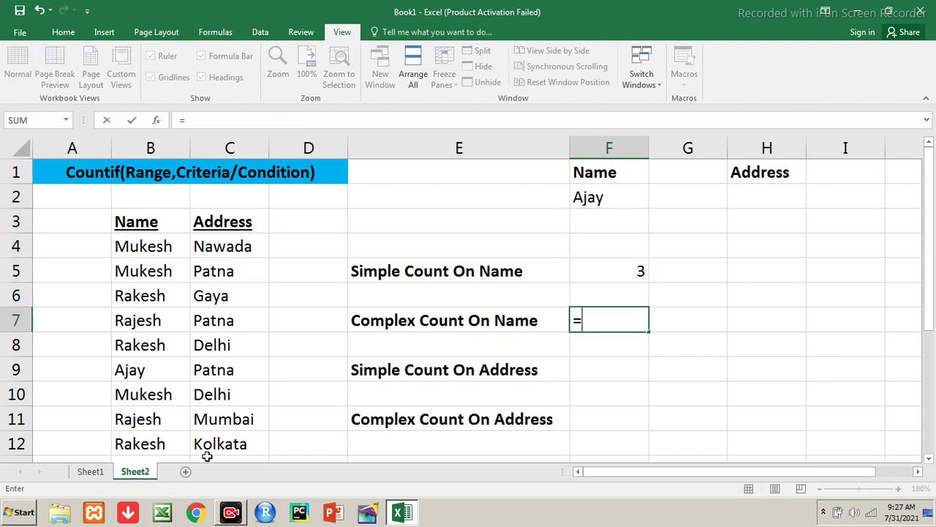
{"action": "type", "text": "countif("}
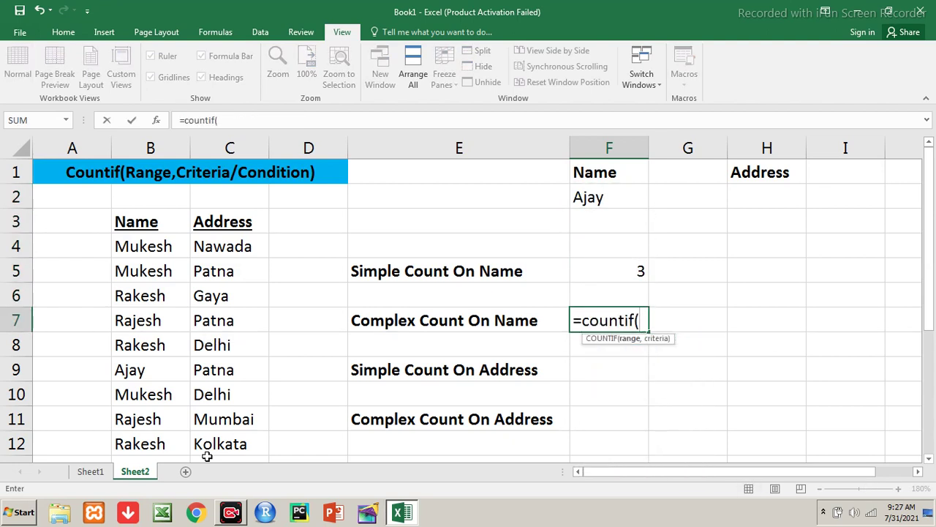
{"action": "left_click_drag", "start_coordinate": [163, 222], "coordinate": [253, 443]}
{"action": "type", "text": ","}
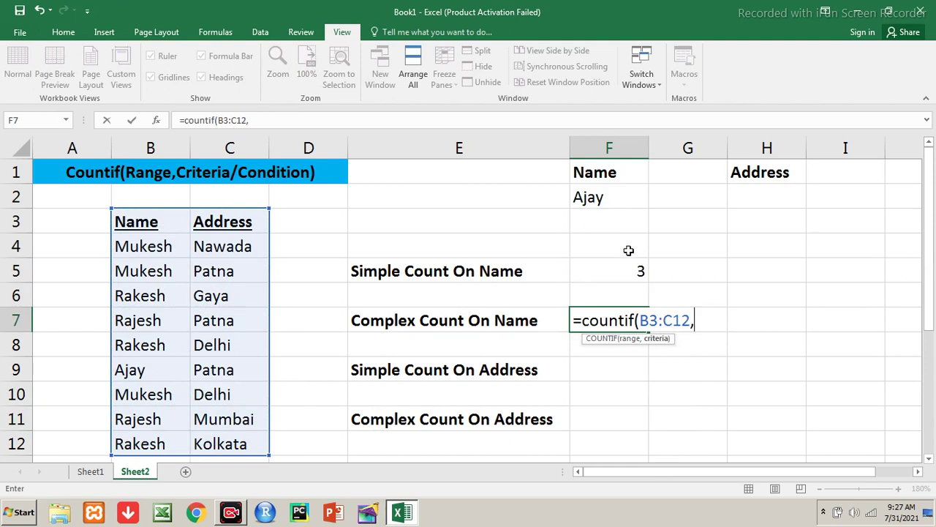
{"action": "left_click", "coordinate": [609, 194]}
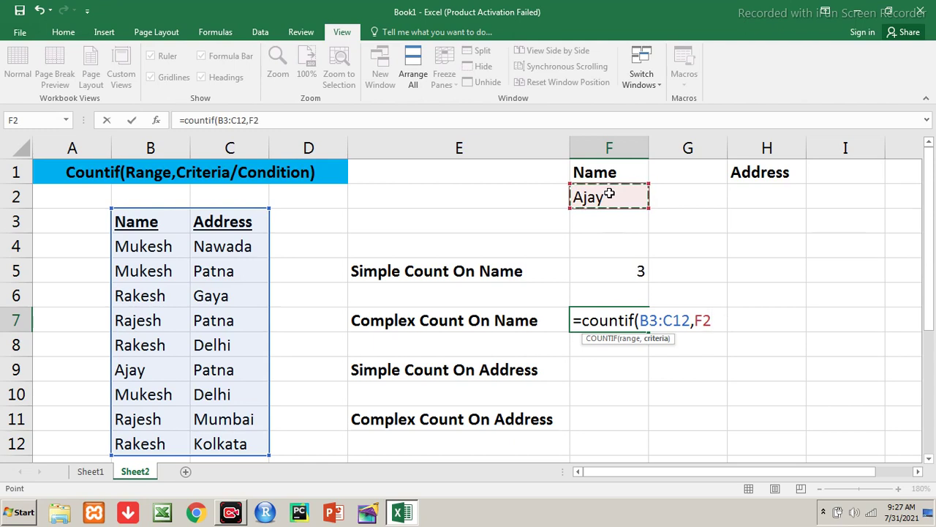
{"action": "type", "text": ")"}
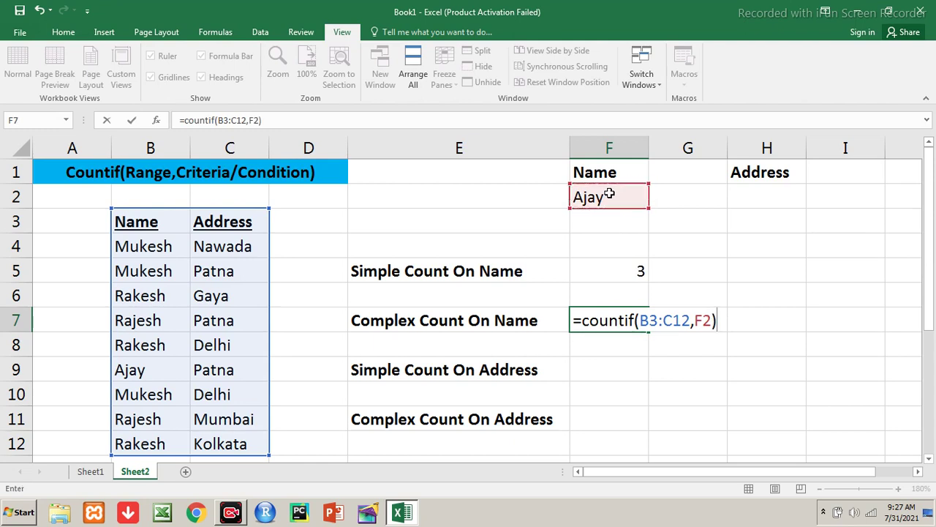
{"action": "key", "text": "Return"}
Step: Compare the typed-criterion formula in F5 with the cell-referenced formula in F7
{"action": "key", "text": "Up"}
{"action": "key", "text": "Up"}
{"action": "key", "text": "Up"}
{"action": "key", "text": "Up"}
{"action": "key", "text": "Up"}
{"action": "key", "text": "Up"}
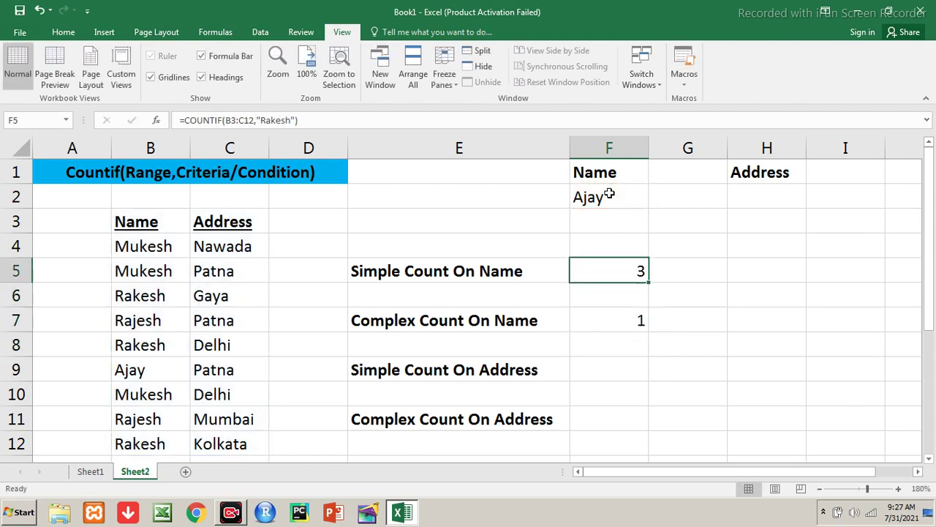
{"action": "key", "text": "Down"}
{"action": "key", "text": "Down"}
{"action": "key", "text": "Down"}
{"action": "key", "text": "Down"}
{"action": "key", "text": "Down"}
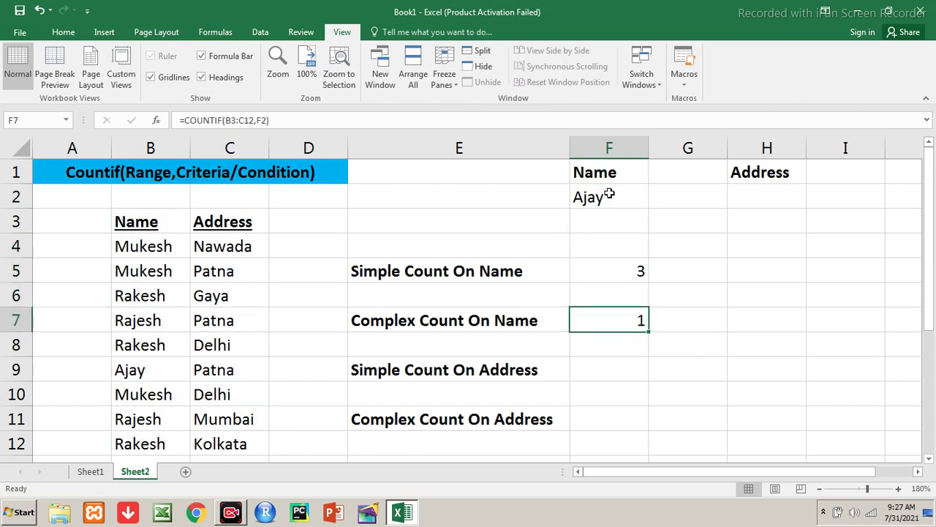
Step: Change the criterion name in F2 to the name listed in B7
{"action": "key", "text": "Up"}
{"action": "key", "text": "Up"}
{"action": "key", "text": "Up"}
{"action": "key", "text": "Up"}
{"action": "key", "text": "Up"}
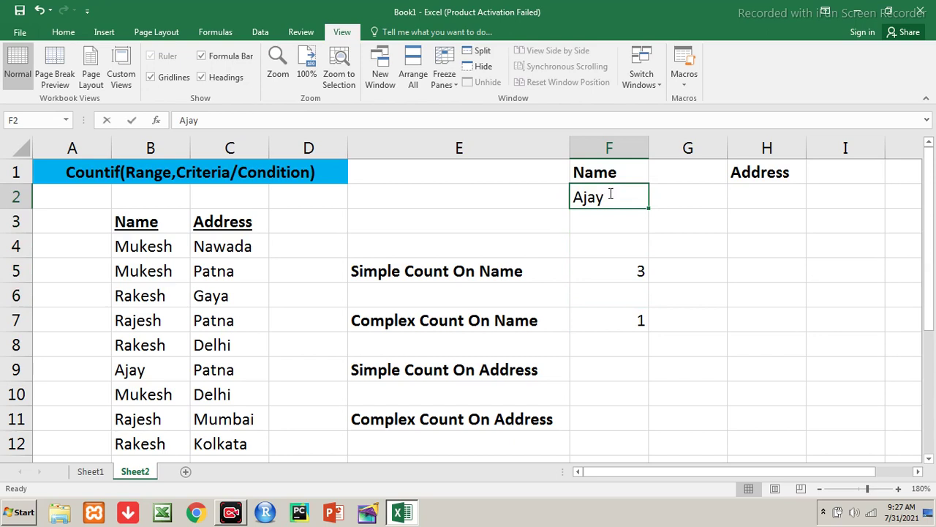
{"action": "type", "text": "Rajesh"}
{"action": "key", "text": "Return"}
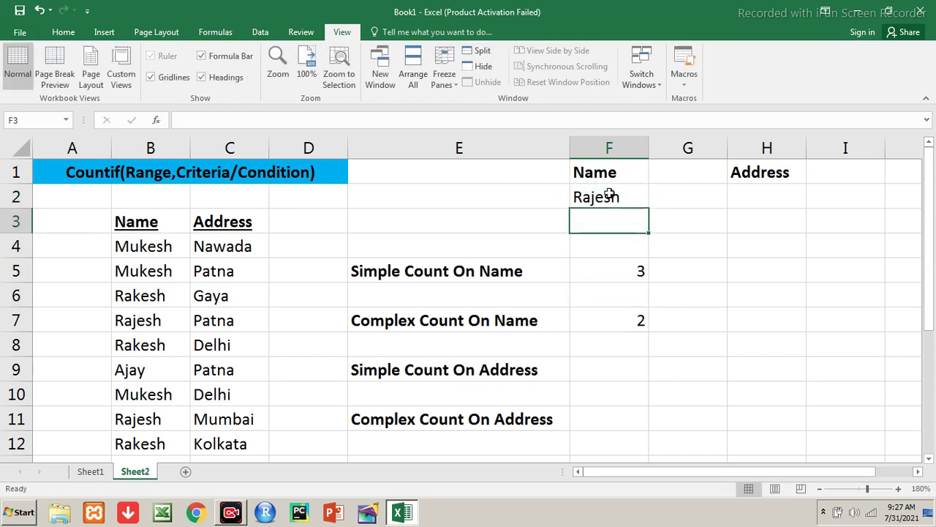
Step: Check the count in F7 and change the criterion name in F2 to the name listed in B4
{"action": "key", "text": "Down"}
{"action": "key", "text": "Down"}
{"action": "key", "text": "Down"}
{"action": "key", "text": "Down"}
{"action": "key", "text": "Up"}
{"action": "key", "text": "Up"}
{"action": "key", "text": "Up"}
{"action": "key", "text": "Up"}
{"action": "key", "text": "Up"}
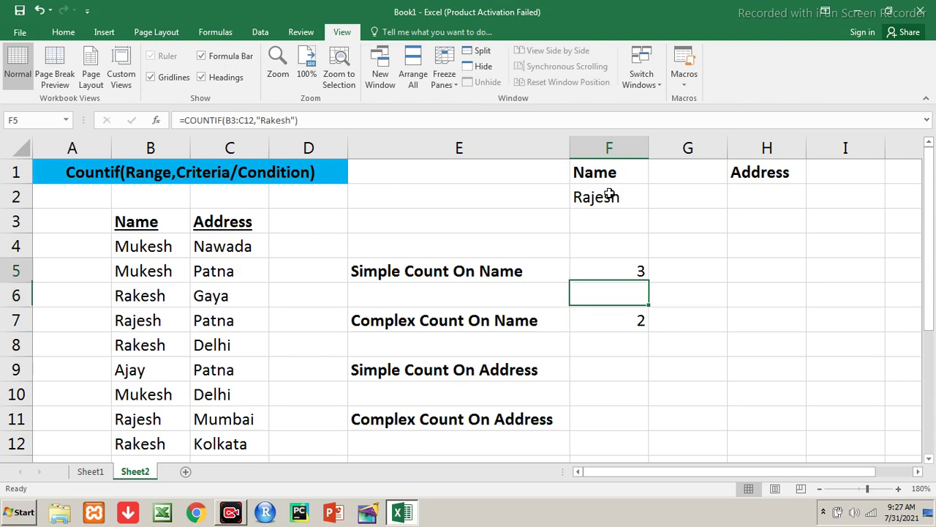
{"action": "type", "text": "Mukesh"}
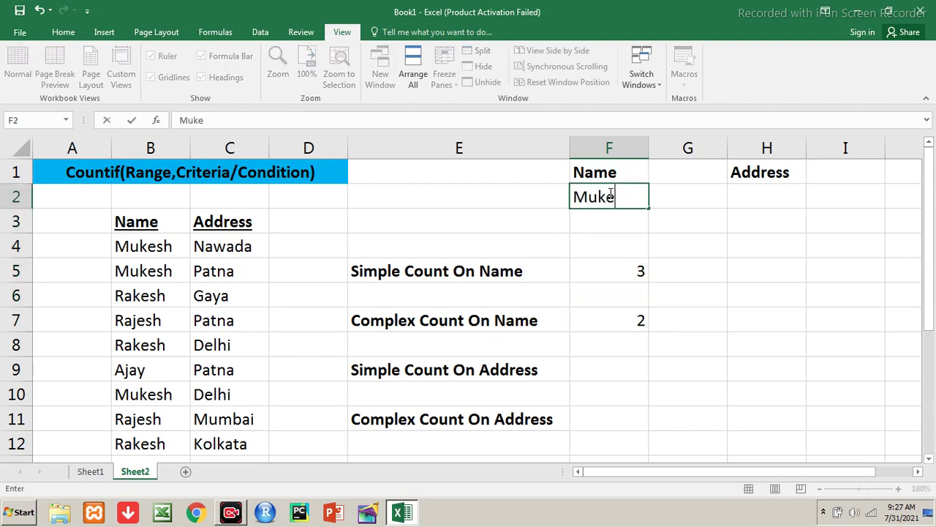
{"action": "key", "text": "Return"}
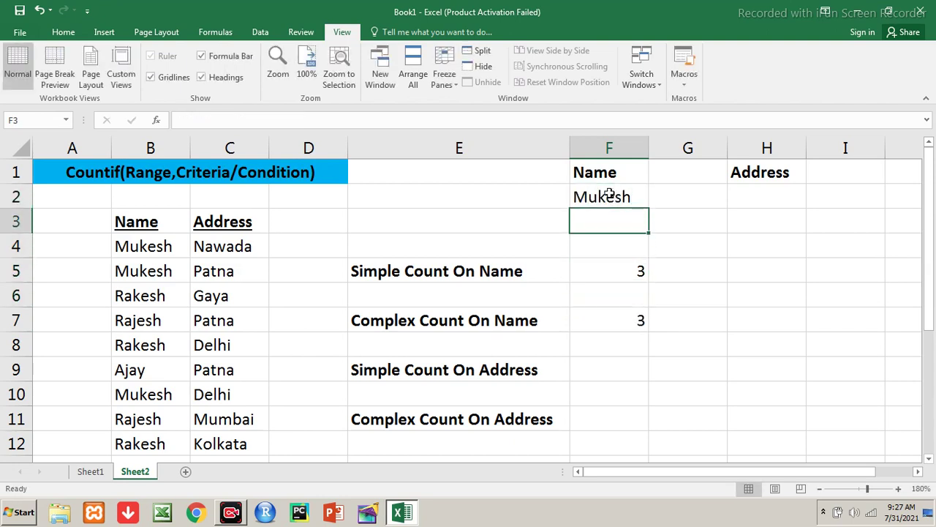
Step: Enter =COUNTIF(B3:C12,"Delhi") in F9 for Simple Count On Address and check the Delhi entries in the Address column
{"action": "key", "text": "Down"}
{"action": "key", "text": "Down"}
{"action": "key", "text": "Down"}
{"action": "key", "text": "Down"}
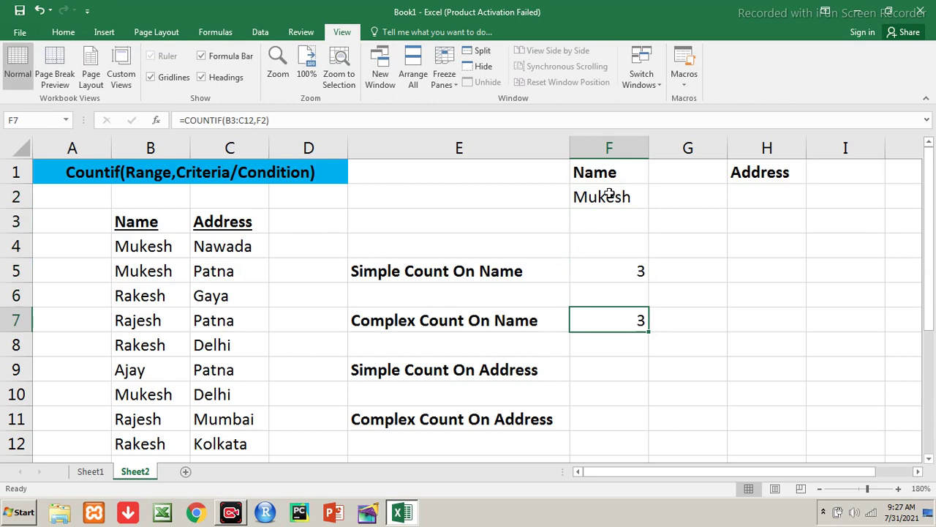
{"action": "key", "text": "Down"}
{"action": "key", "text": "Down"}
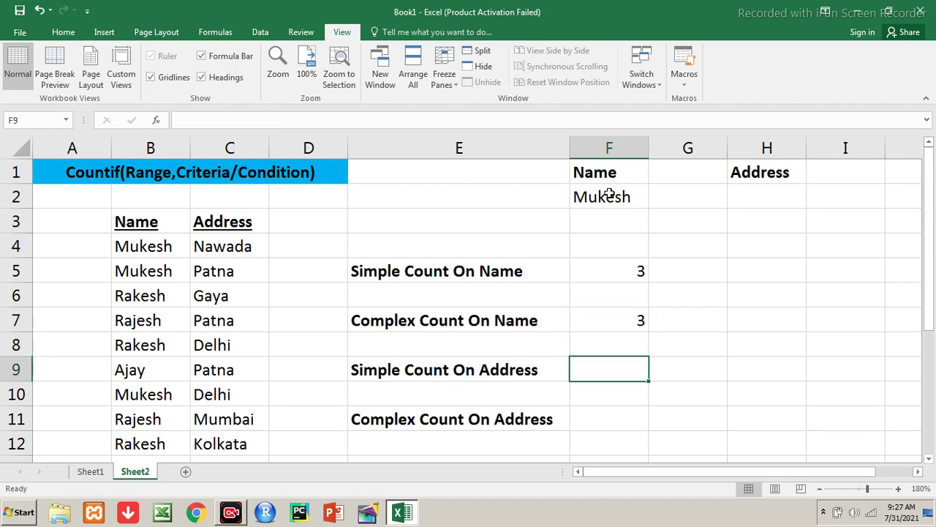
{"action": "type", "text": "=countif("}
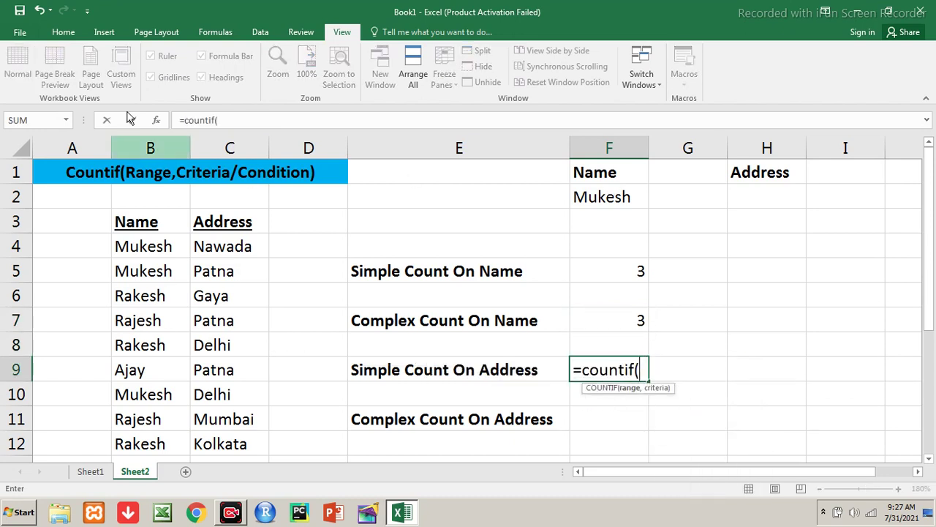
{"action": "left_click", "coordinate": [138, 219]}
{"action": "left_click_drag", "start_coordinate": [197, 252], "coordinate": [240, 443]}
{"action": "type", "text": ",\"D"}
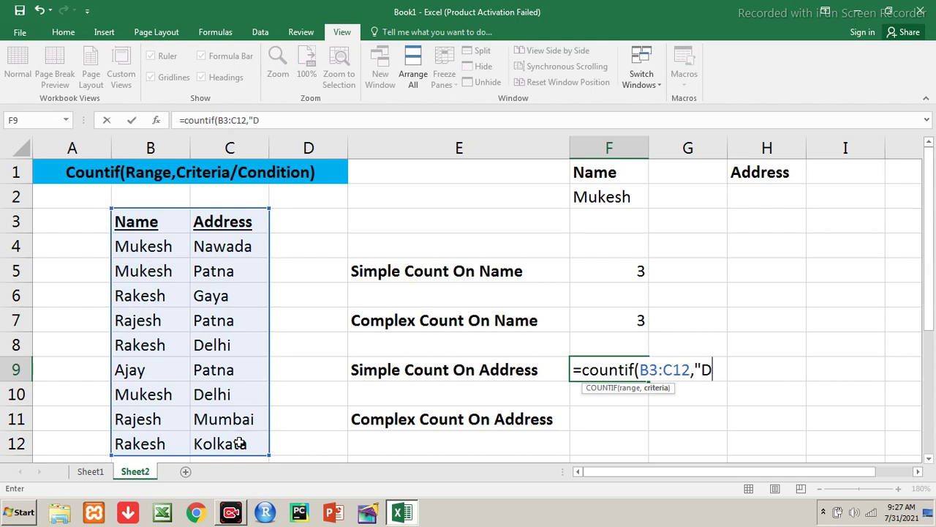
{"action": "type", "text": "elhi\")"}
{"action": "key", "text": "Return"}
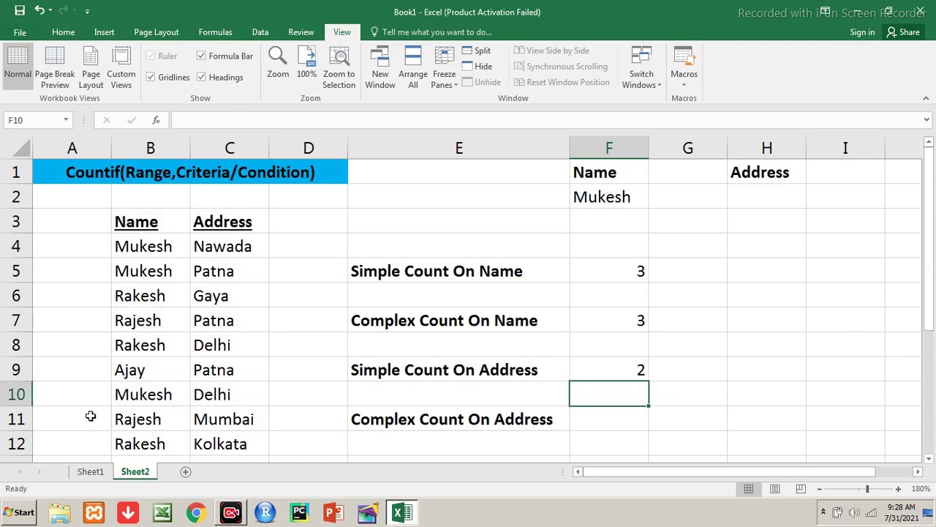
{"action": "left_click", "coordinate": [228, 343]}
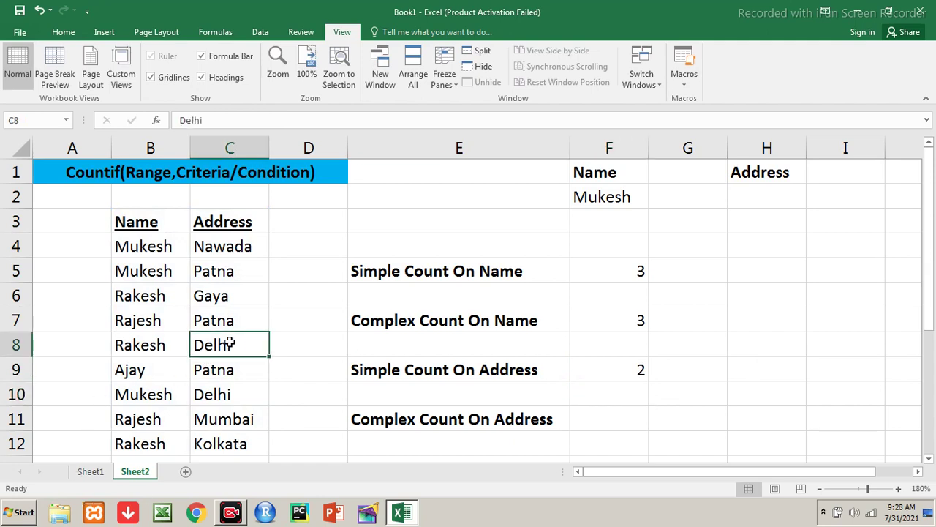
{"action": "left_click", "coordinate": [216, 396]}
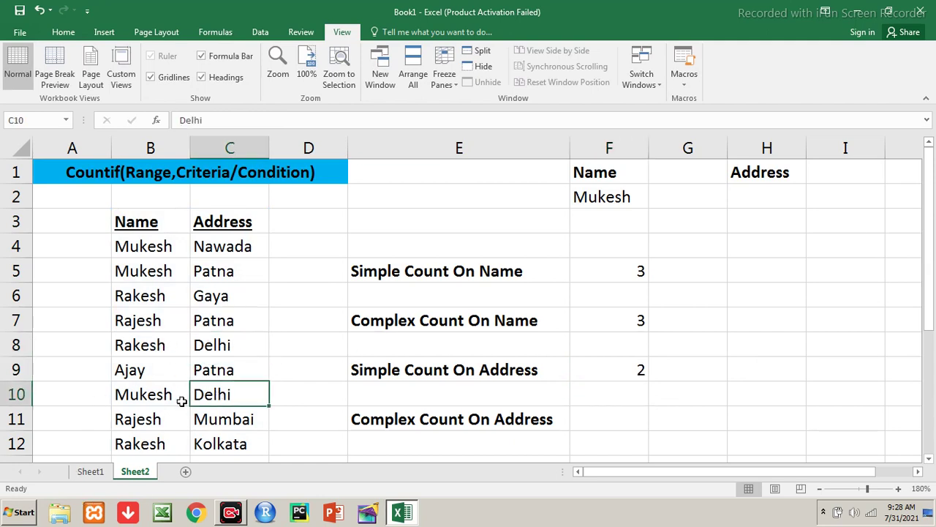
Step: Replace the quoted criterion in the F9 COUNTIF formula with Patna
{"action": "left_click", "coordinate": [632, 369]}
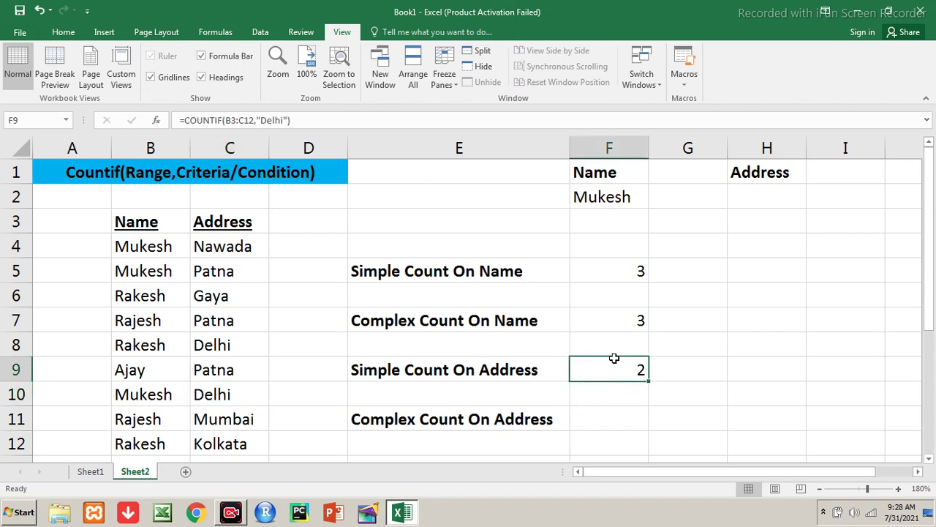
{"action": "key", "text": "F2"}
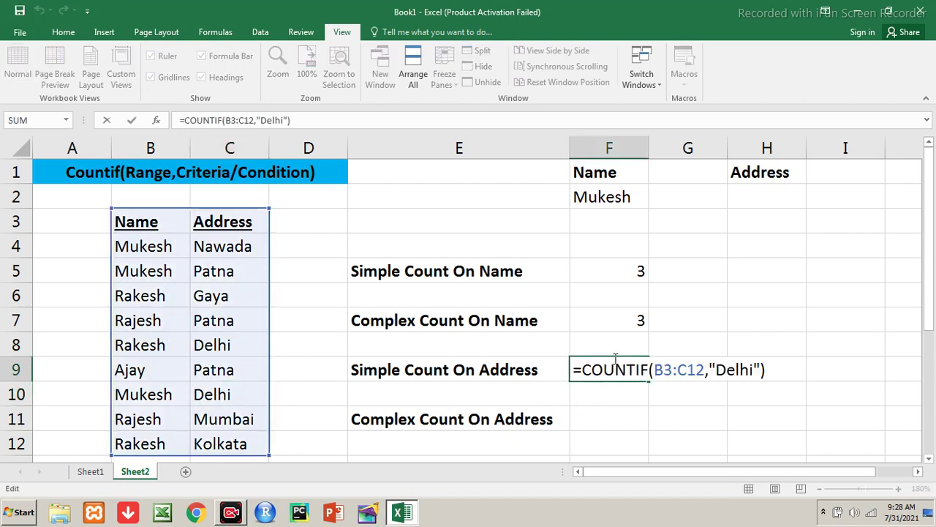
{"action": "key", "text": "Left"}
{"action": "key", "text": "Left"}
{"action": "key", "text": "BackSpace"}
{"action": "key", "text": "BackSpace"}
{"action": "key", "text": "BackSpace"}
{"action": "key", "text": "BackSpace"}
{"action": "key", "text": "BackSpace"}
{"action": "type", "text": "Patna"}
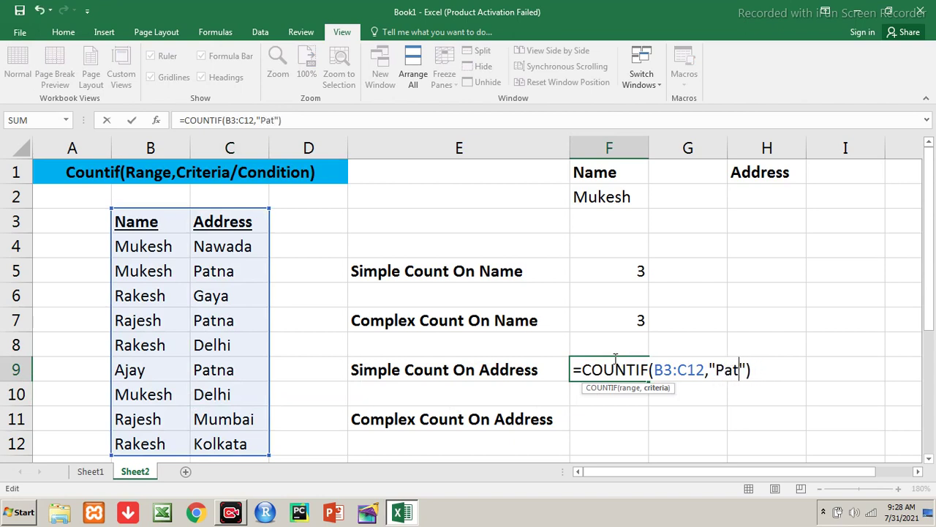
{"action": "key", "text": "Return"}
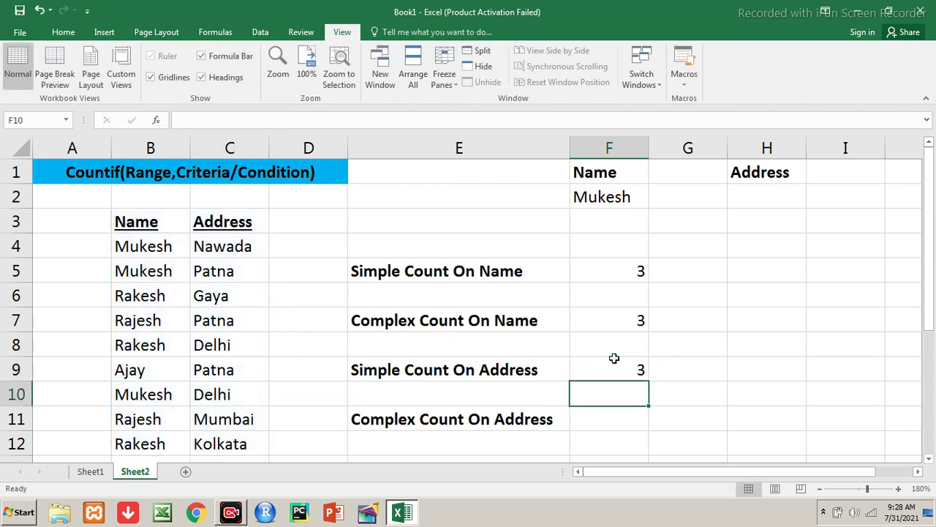
Step: Enter Patna as the address criterion in H2 under the Address heading
{"action": "key", "text": "Up"}
{"action": "key", "text": "Up"}
{"action": "key", "text": "Up"}
{"action": "key", "text": "Up"}
{"action": "key", "text": "Up"}
{"action": "key", "text": "Up"}
{"action": "key", "text": "Up"}
{"action": "key", "text": "Up"}
{"action": "key", "text": "Up"}
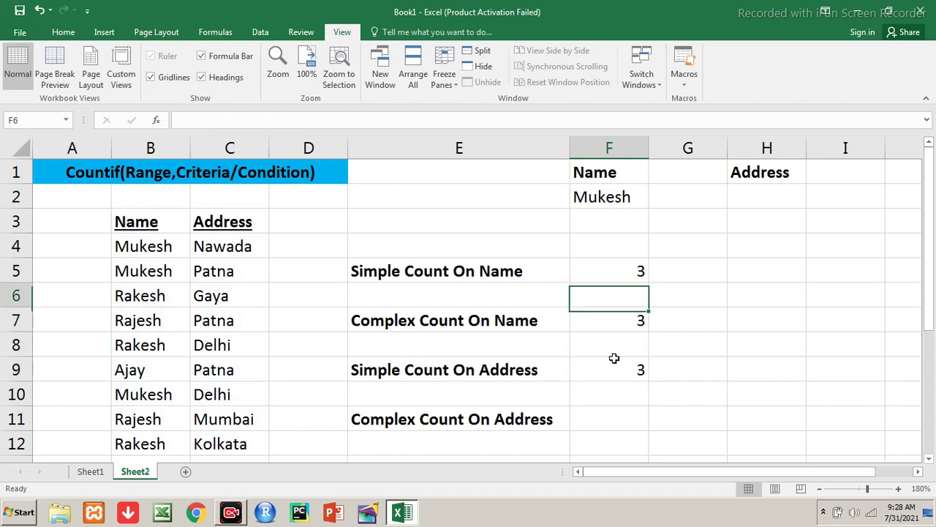
{"action": "key", "text": "Right"}
{"action": "key", "text": "Right"}
{"action": "key", "text": "Down"}
{"action": "type", "text": "Patna"}
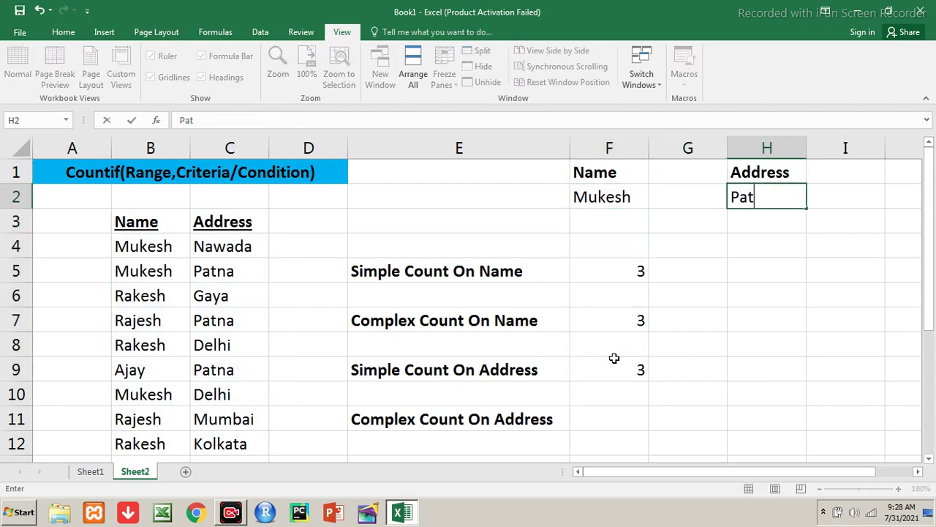
{"action": "key", "text": "Return"}
Step: Enter =COUNTIF(B3:C12,H2) in F11 for Complex Count On Address
{"action": "key", "text": "Down"}
{"action": "key", "text": "Down"}
{"action": "key", "text": "Down"}
{"action": "key", "text": "Down"}
{"action": "key", "text": "Down"}
{"action": "key", "text": "Down"}
{"action": "key", "text": "Down"}
{"action": "key", "text": "Down"}
{"action": "key", "text": "Down"}
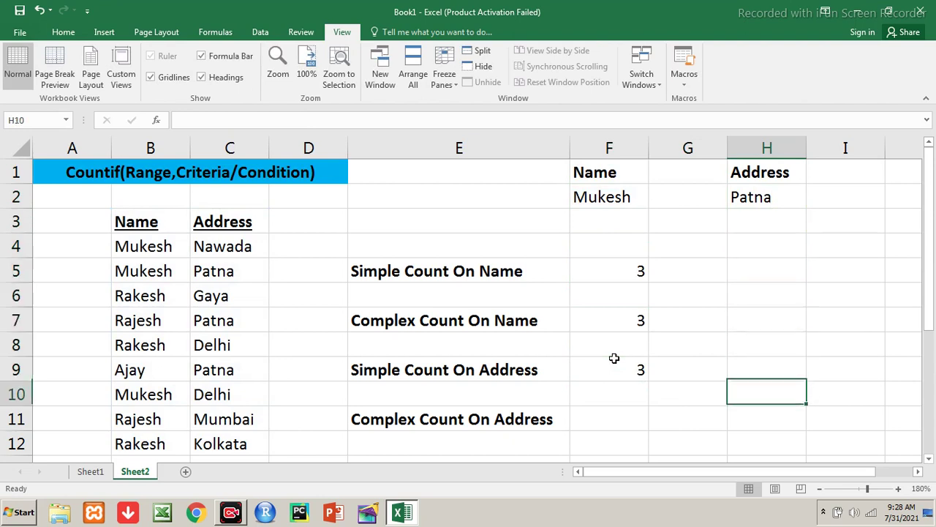
{"action": "key", "text": "Left"}
{"action": "key", "text": "Left"}
{"action": "key", "text": "Up"}
{"action": "type", "text": "=countif("}
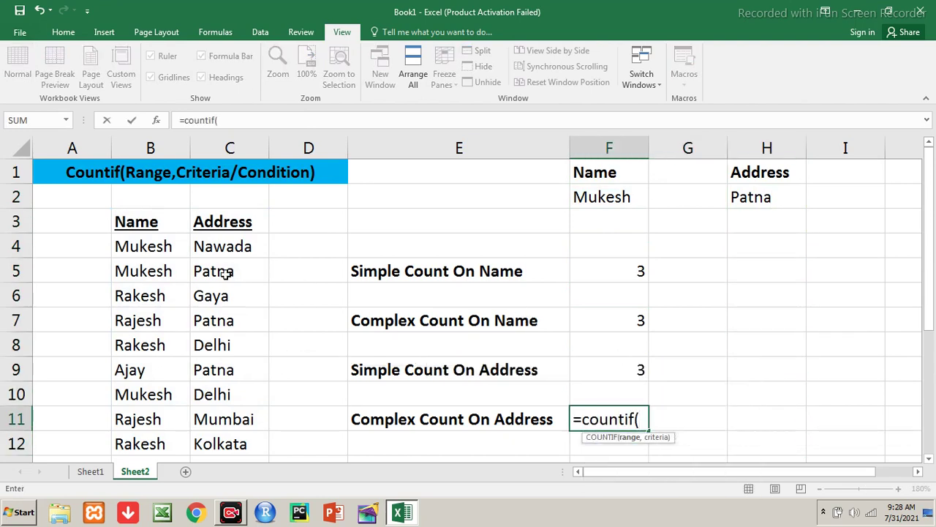
{"action": "left_click_drag", "start_coordinate": [121, 222], "coordinate": [244, 443]}
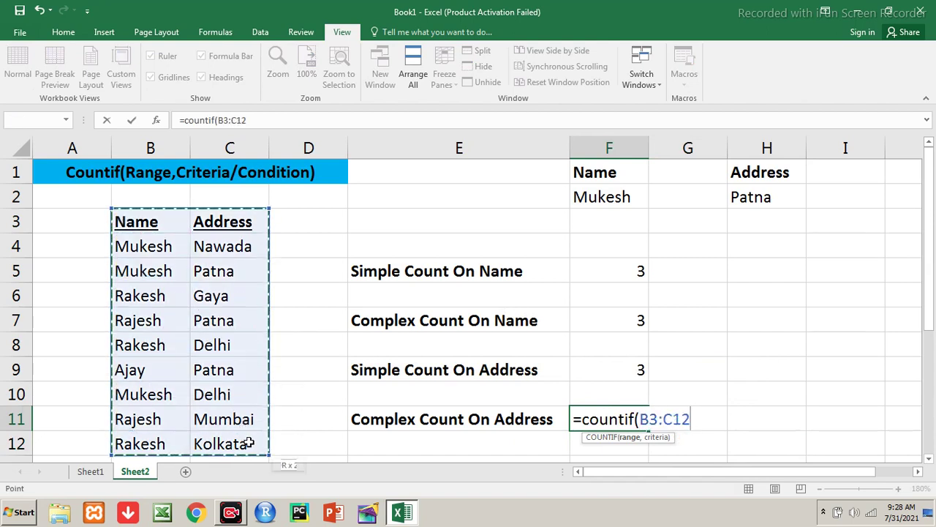
{"action": "type", "text": ","}
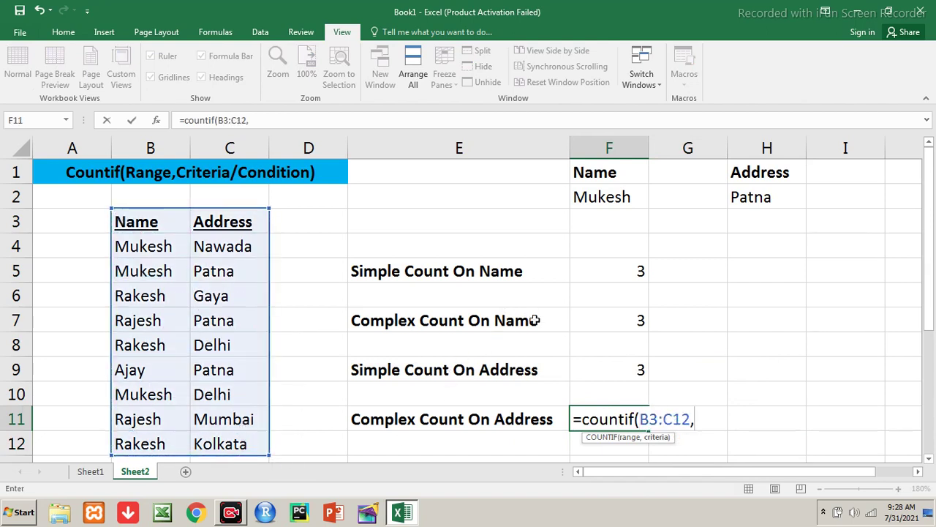
{"action": "left_click", "coordinate": [761, 199]}
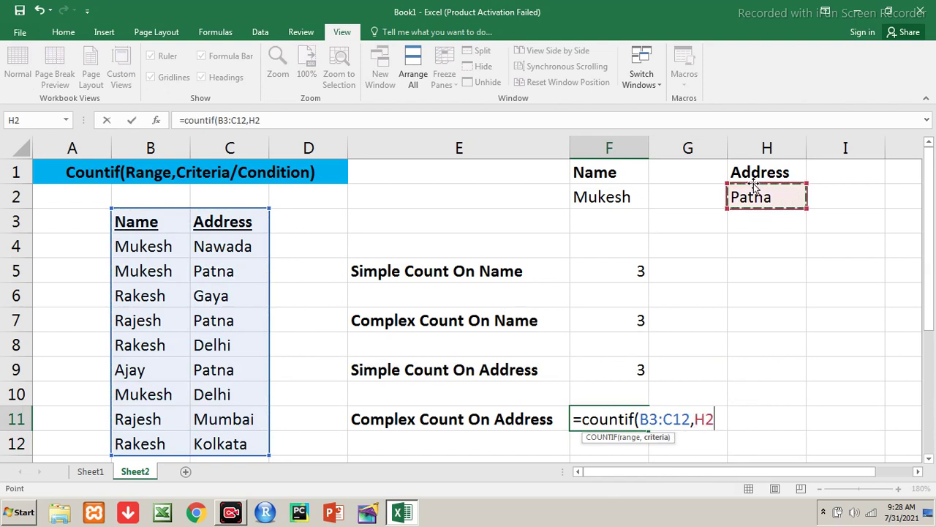
{"action": "type", "text": ")"}
{"action": "key", "text": "Return"}
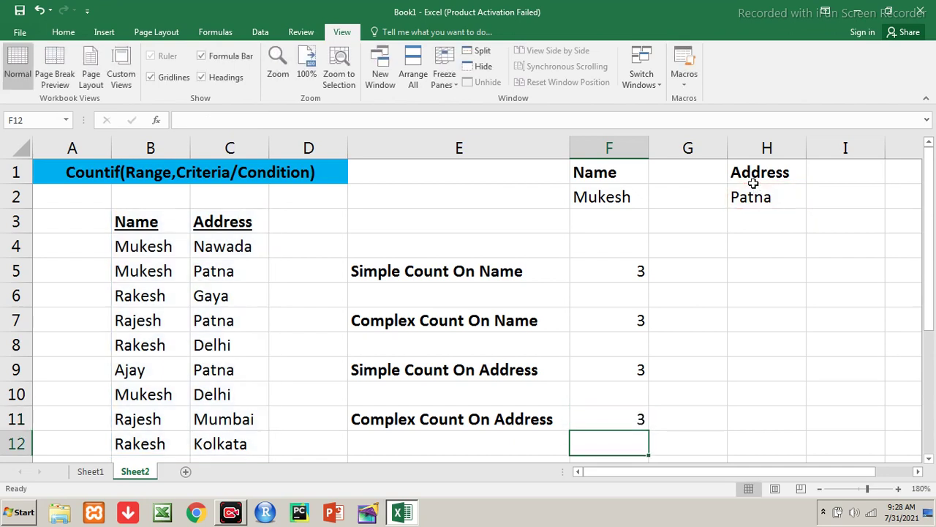
Step: Review the F11 formula against its criterion in H2 and its counted range B3:C12
{"action": "key", "text": "Up"}
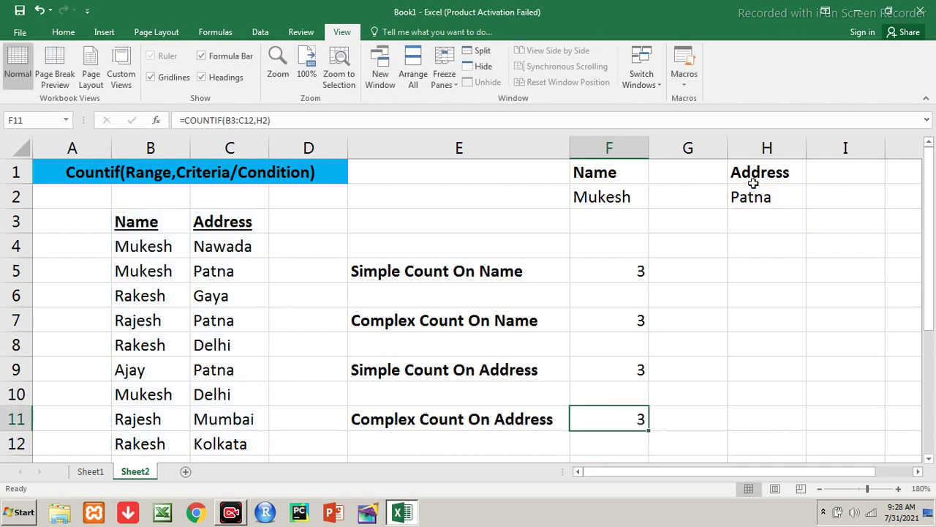
{"action": "key", "text": "Up"}
{"action": "key", "text": "Up"}
{"action": "key", "text": "Up"}
{"action": "key", "text": "Up"}
{"action": "key", "text": "Up"}
{"action": "key", "text": "Up"}
{"action": "key", "text": "Up"}
{"action": "key", "text": "Up"}
{"action": "key", "text": "Up"}
{"action": "key", "text": "Right"}
{"action": "key", "text": "Right"}
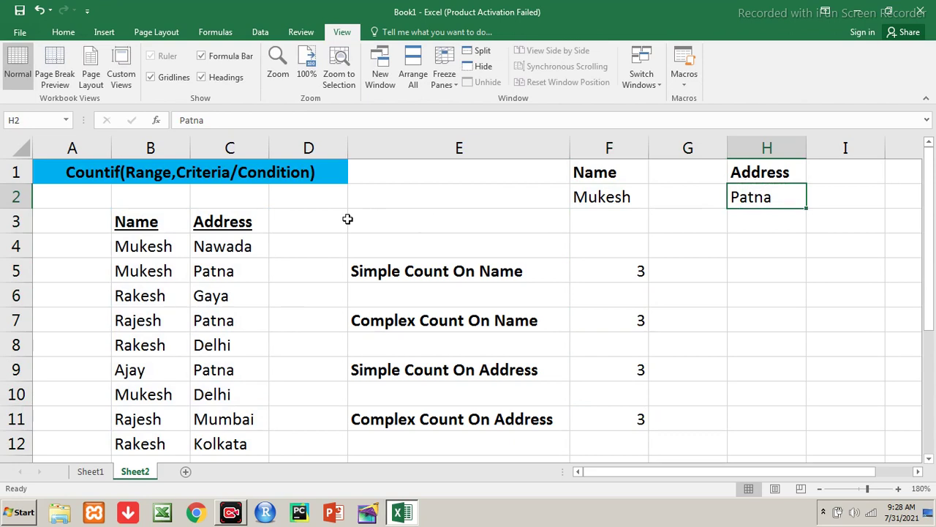
{"action": "left_click_drag", "start_coordinate": [172, 223], "coordinate": [271, 435]}
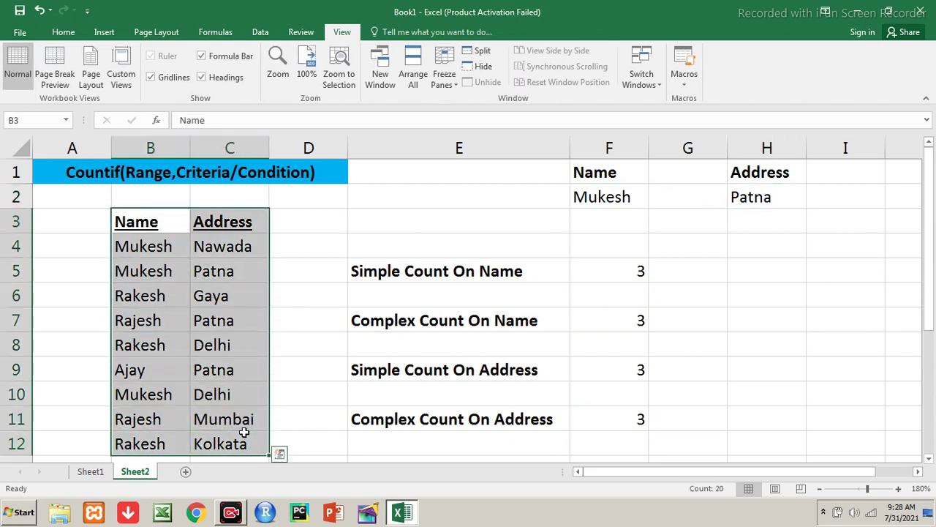
{"action": "left_click", "coordinate": [621, 417]}
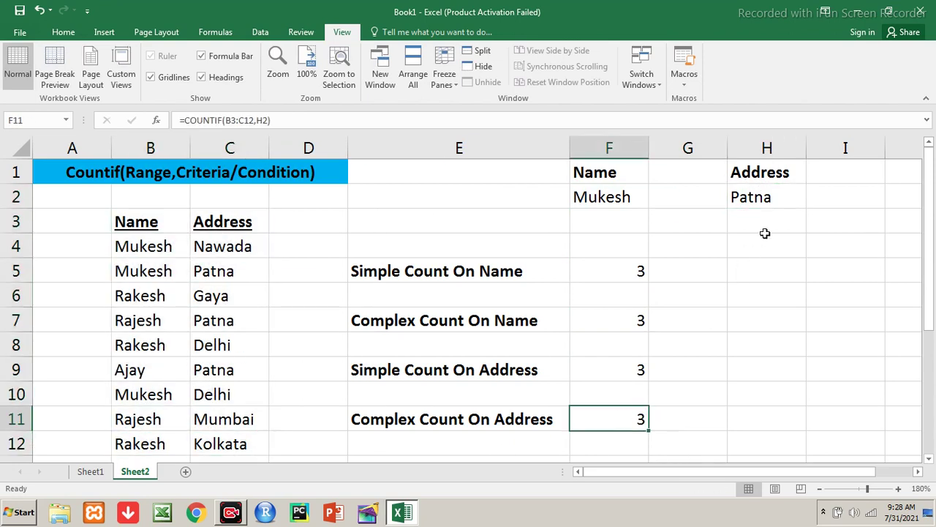
Step: Change the address criterion in H2 to Nawada and check the count in F11
{"action": "left_click", "coordinate": [776, 192]}
{"action": "type", "text": "Nawada"}
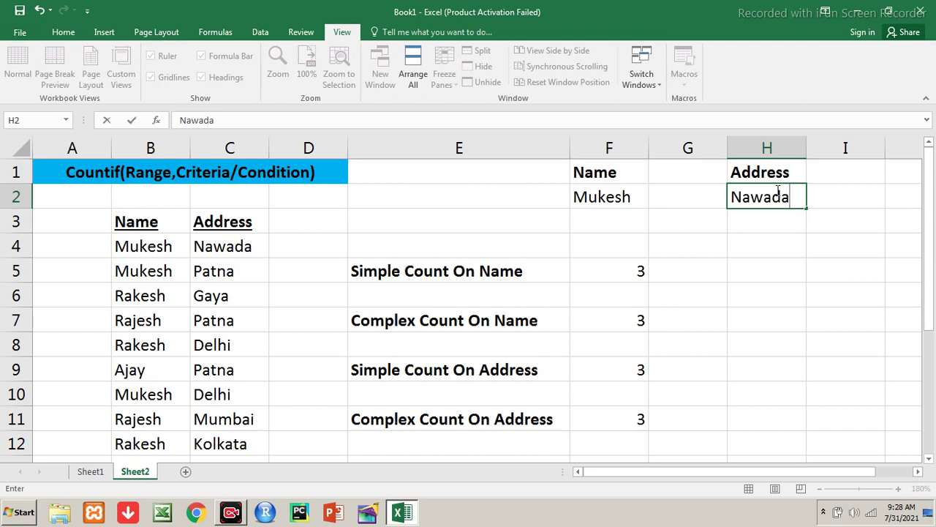
{"action": "key", "text": "Return"}
{"action": "key", "text": "Left"}
{"action": "key", "text": "Left"}
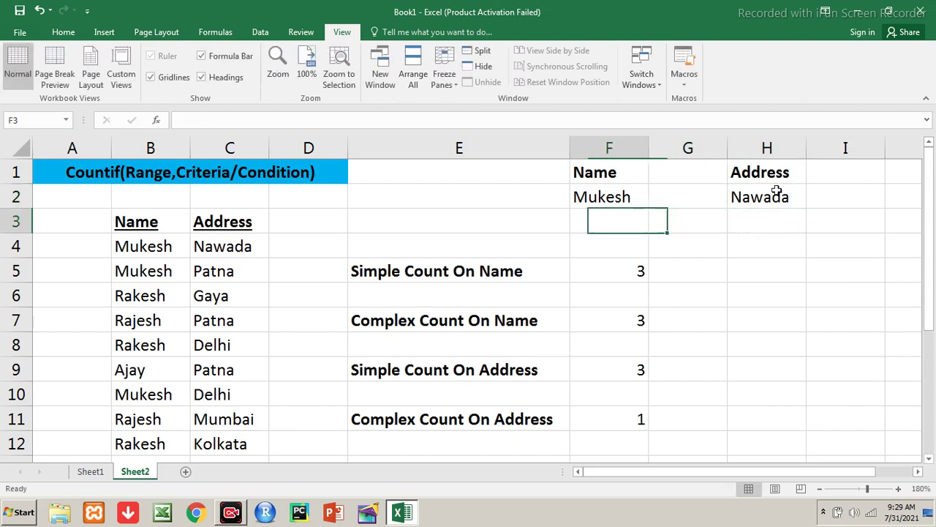
{"action": "key", "text": "Down"}
{"action": "key", "text": "Down"}
{"action": "key", "text": "Down"}
{"action": "key", "text": "Down"}
{"action": "key", "text": "Down"}
{"action": "key", "text": "Down"}
{"action": "key", "text": "Down"}
{"action": "key", "text": "Down"}
{"action": "key", "text": "Down"}
Step: Change the address criterion in H2 to Delhi and check the count in F11
{"action": "key", "text": "Up"}
{"action": "key", "text": "Up"}
{"action": "key", "text": "Up"}
{"action": "key", "text": "Up"}
{"action": "key", "text": "Up"}
{"action": "key", "text": "Up"}
{"action": "key", "text": "Up"}
{"action": "key", "text": "Up"}
{"action": "key", "text": "Up"}
{"action": "key", "text": "Up"}
{"action": "key", "text": "Right"}
{"action": "key", "text": "Right"}
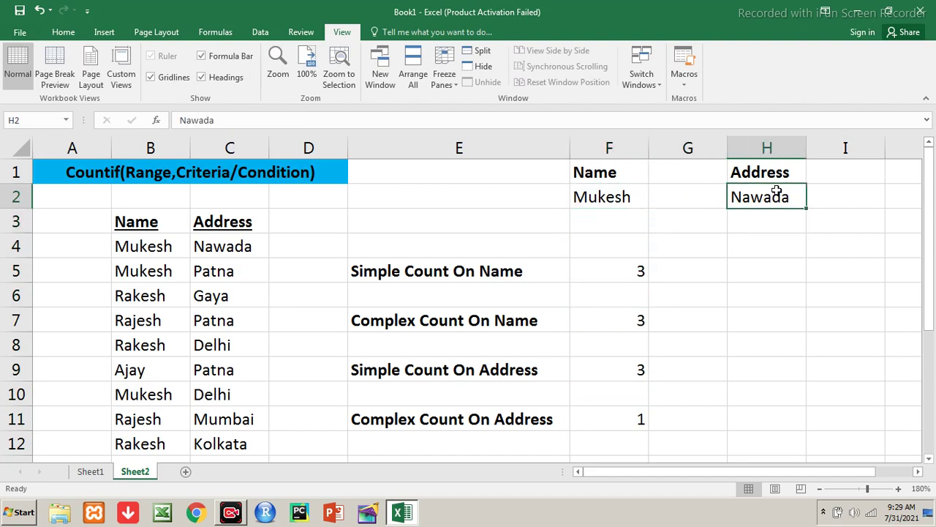
{"action": "type", "text": "Delhi"}
{"action": "key", "text": "Return"}
{"action": "key", "text": "Down"}
{"action": "key", "text": "Down"}
{"action": "key", "text": "Down"}
{"action": "key", "text": "Down"}
{"action": "key", "text": "Down"}
{"action": "key", "text": "Down"}
{"action": "key", "text": "Down"}
{"action": "key", "text": "Down"}
{"action": "key", "text": "Down"}
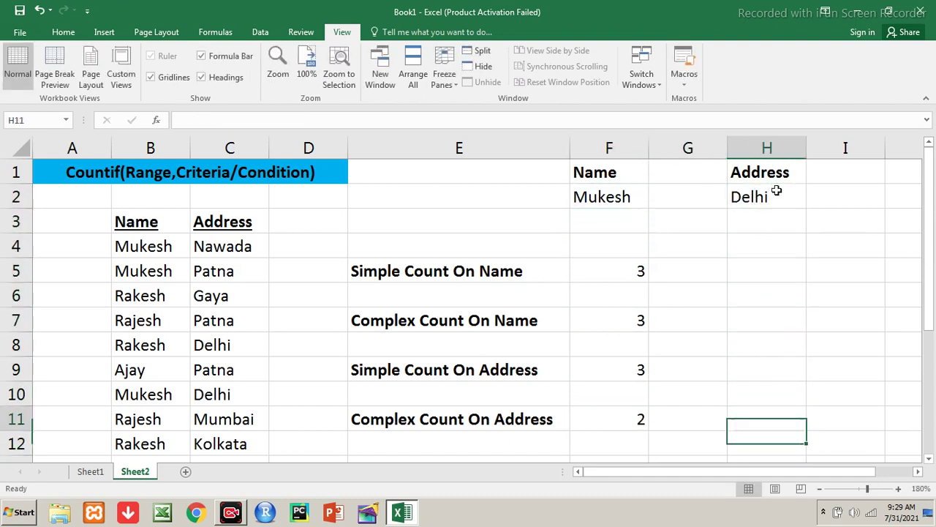
{"action": "key", "text": "Up"}
{"action": "key", "text": "Left"}
{"action": "key", "text": "Left"}
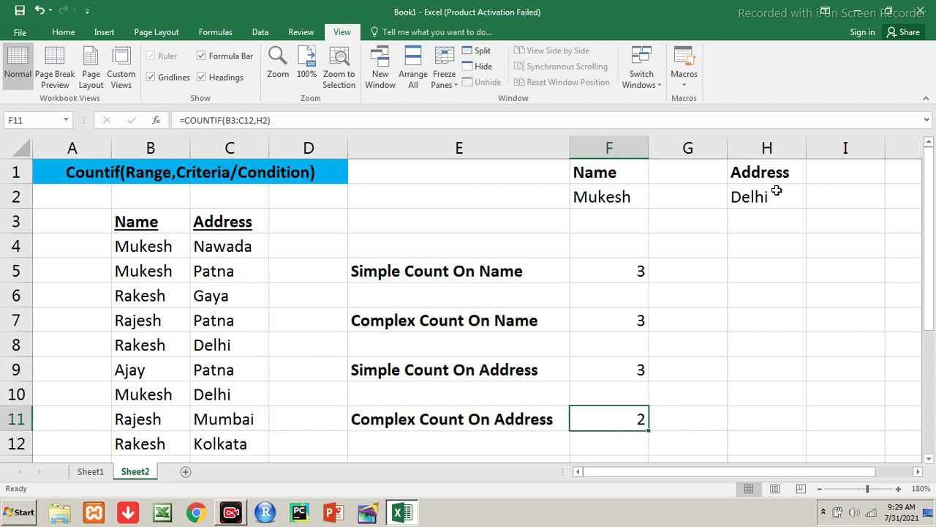
Step: Select the Name and Address table in B3:C12 to review the counted data beside the four results
{"action": "left_click_drag", "start_coordinate": [927, 223], "coordinate": [930, 232]}
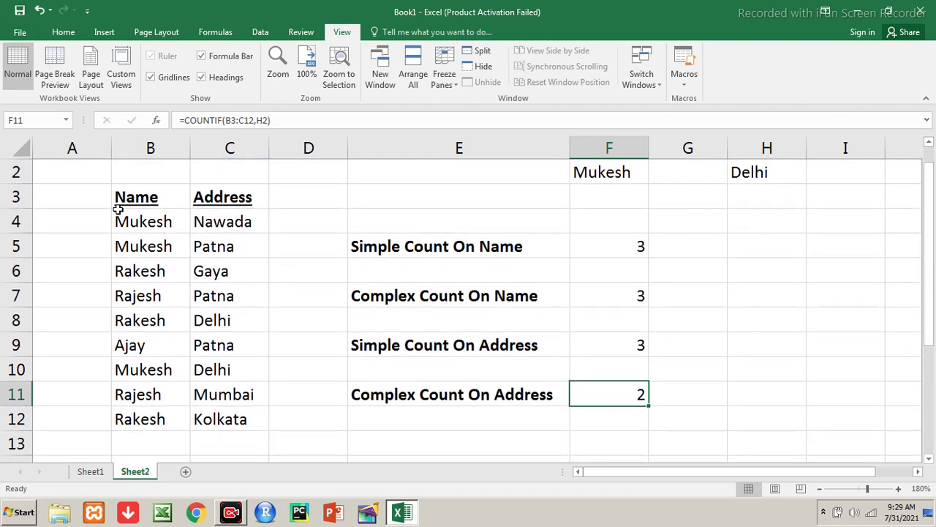
{"action": "left_click_drag", "start_coordinate": [118, 196], "coordinate": [206, 406]}
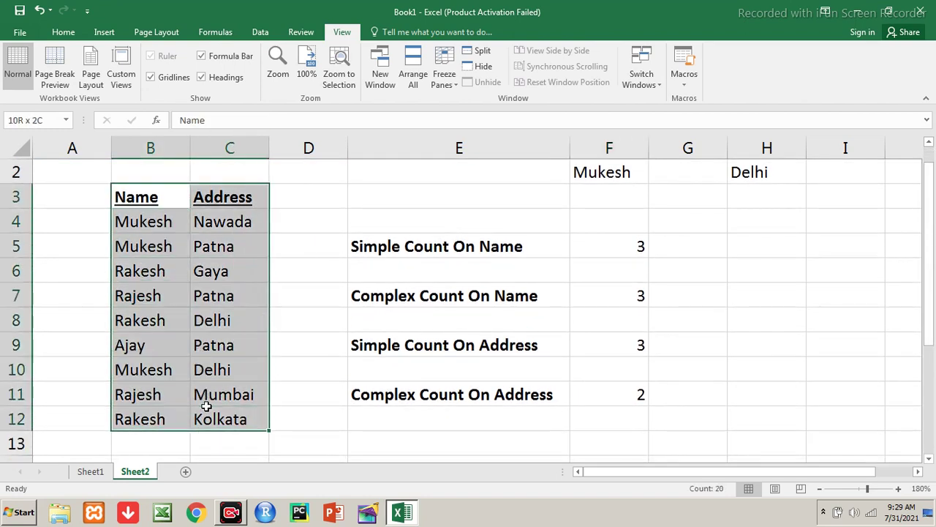
{"action": "left_click_drag", "start_coordinate": [206, 408], "coordinate": [206, 409]}
{"action": "left_click_drag", "start_coordinate": [929, 267], "coordinate": [930, 265]}
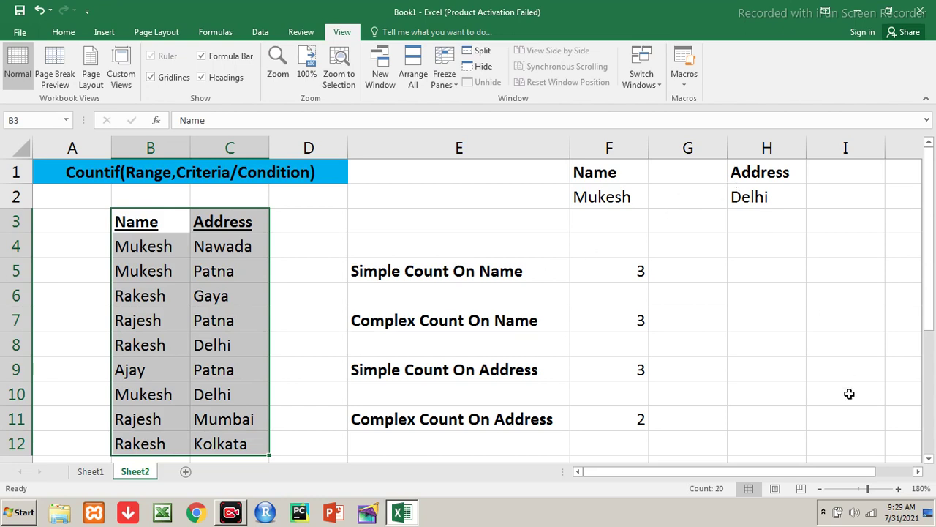
{"action": "left_click", "coordinate": [824, 511]}
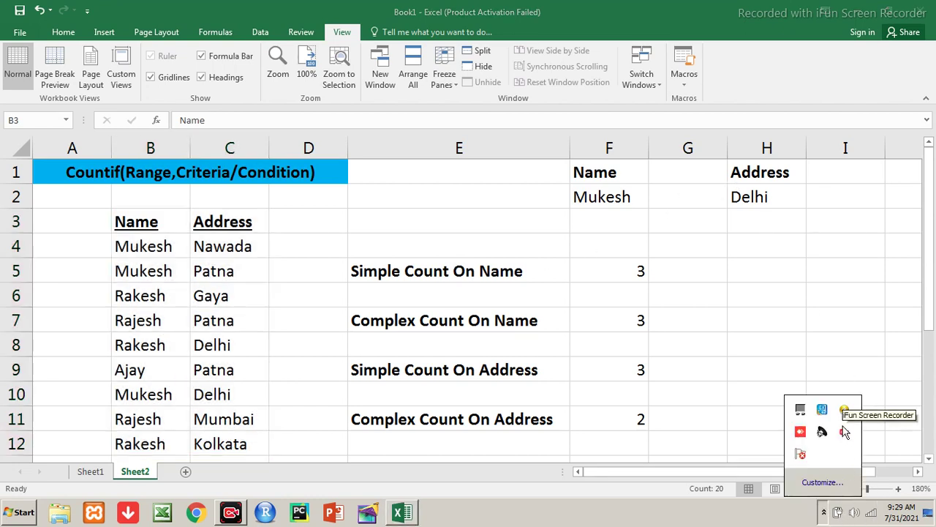